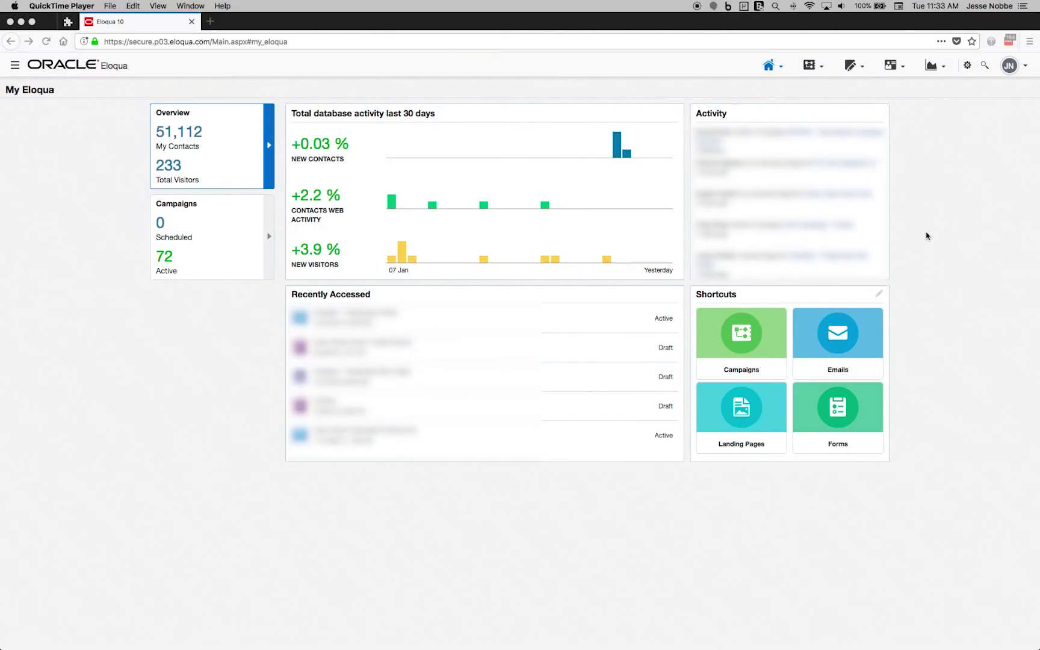
# - Start a new email from the Emails area using the Blank HTML Email template
pyautogui.click(897, 106)
pyautogui.click(851, 65)
pyautogui.click(859, 86)
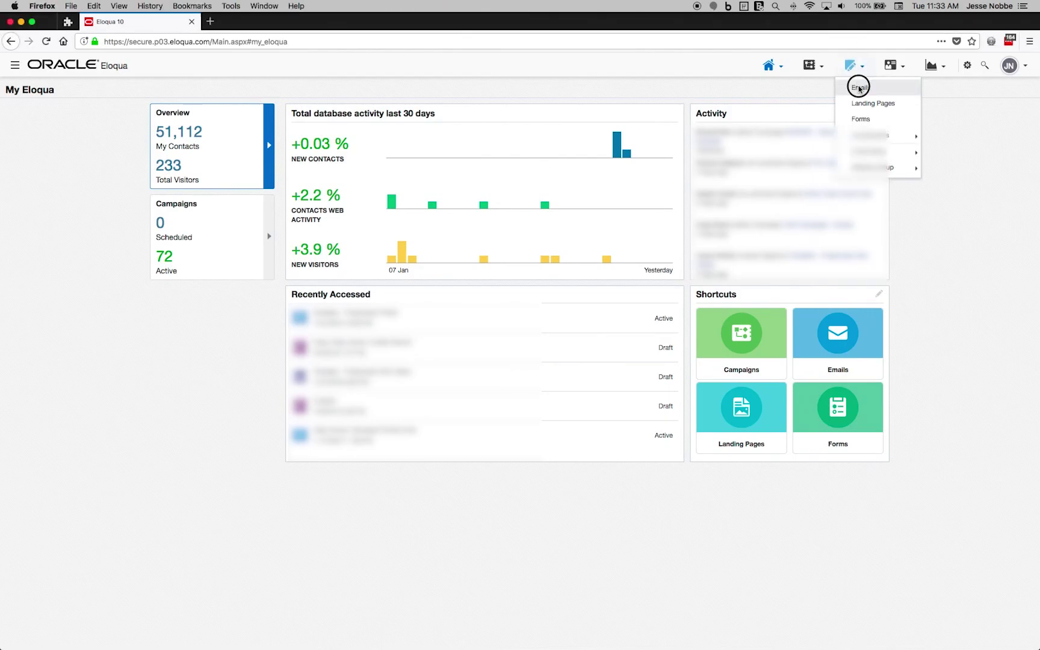
pyautogui.click(288, 155)
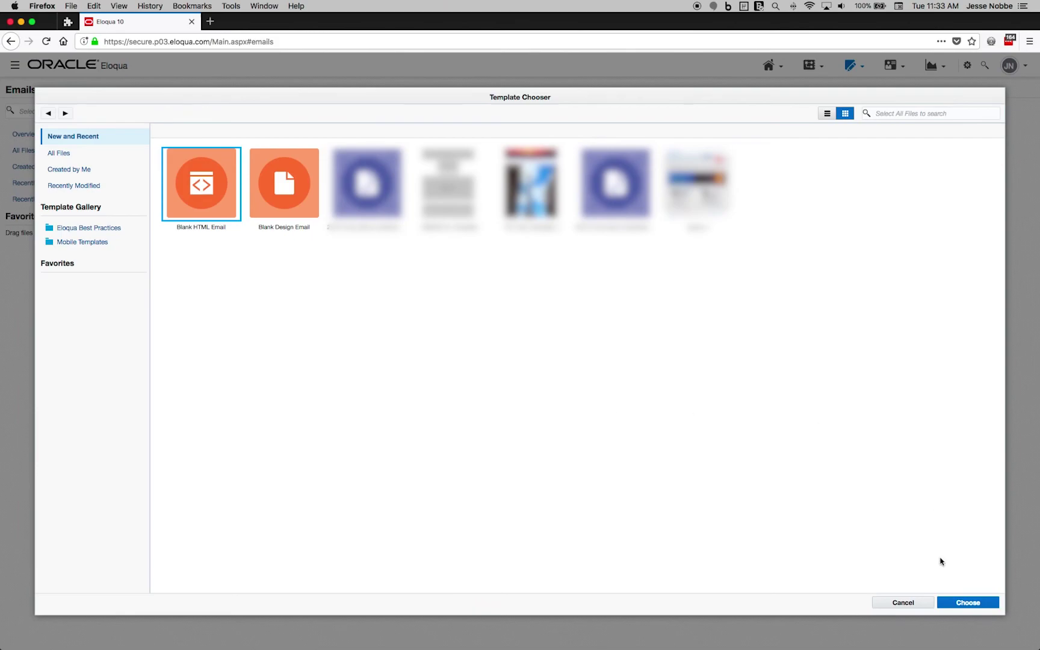
pyautogui.click(969, 604)
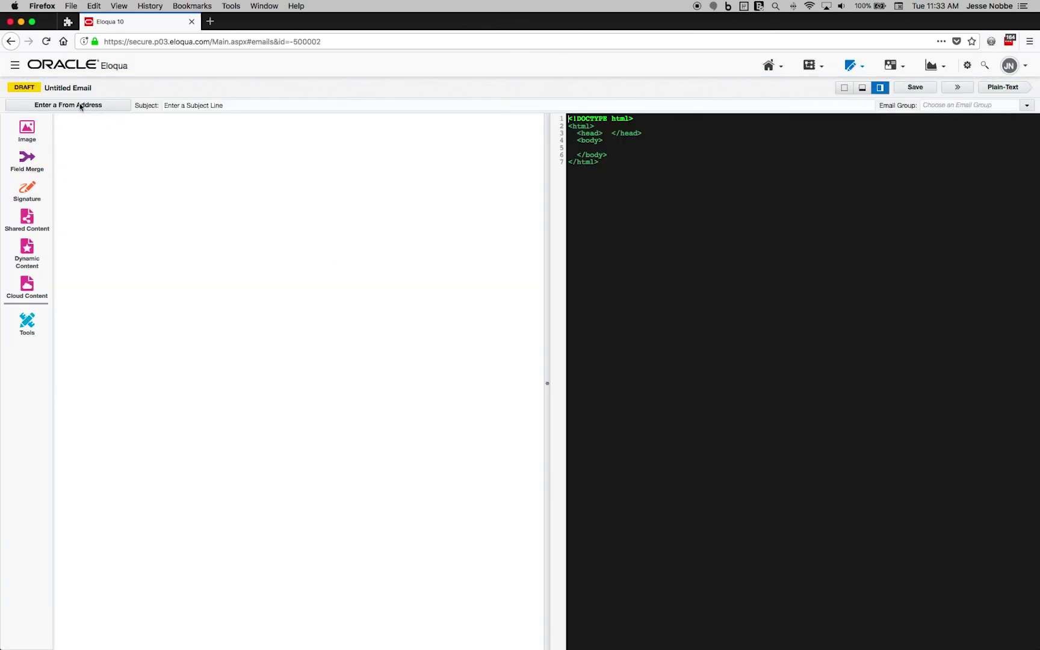
# - Title the email 'Example Redirect With Query String', reuse that as subject, and add <a href="">Example</a>
pyautogui.click(70, 90)
pyautogui.write('Example Redirect With Query String')
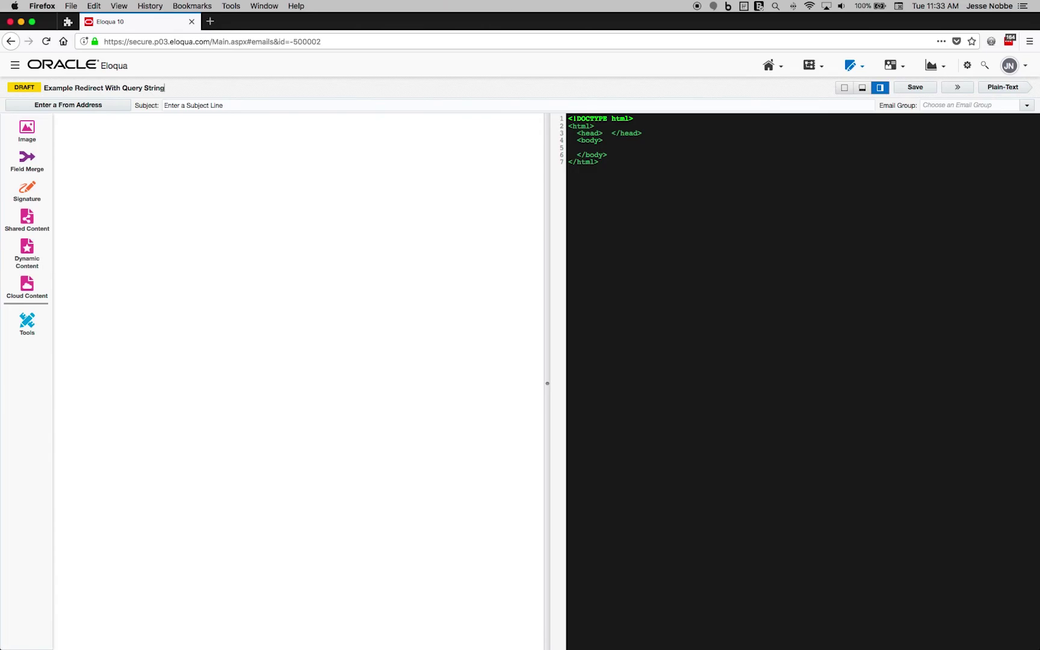
pyautogui.press('super+a')
pyautogui.press('super+c')
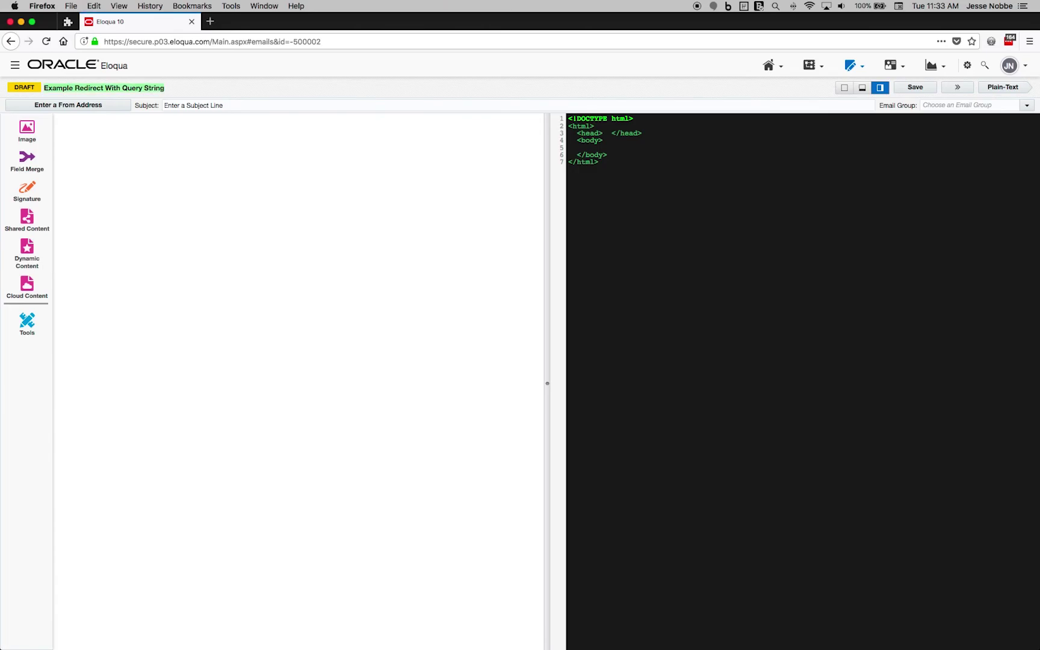
pyautogui.click(225, 108)
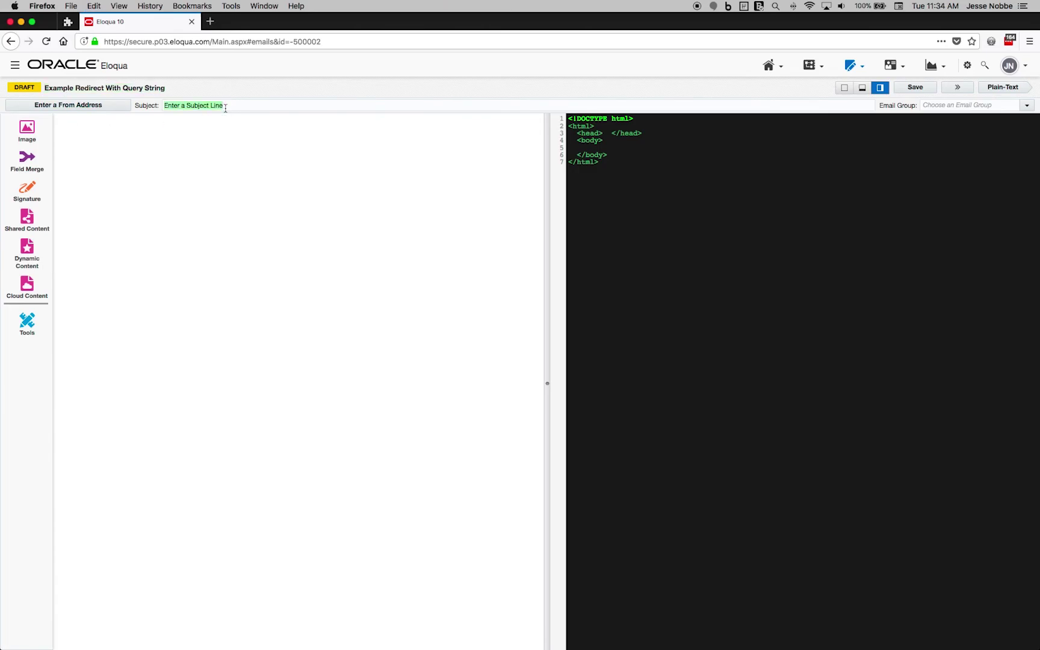
pyautogui.press('super+v')
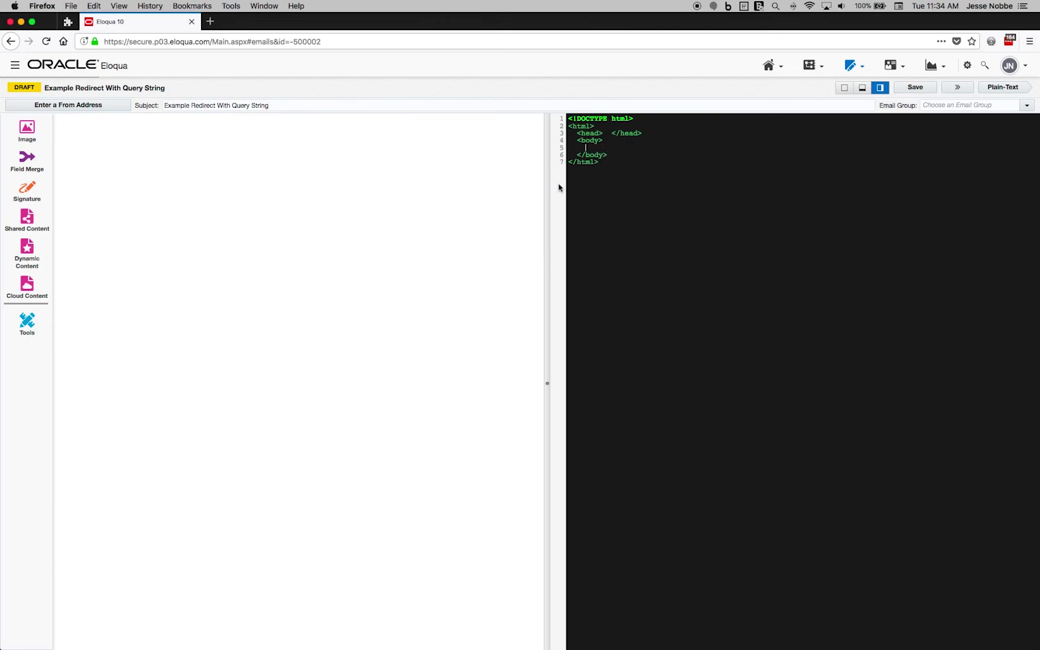
pyautogui.write('<a href="">Example</a>')
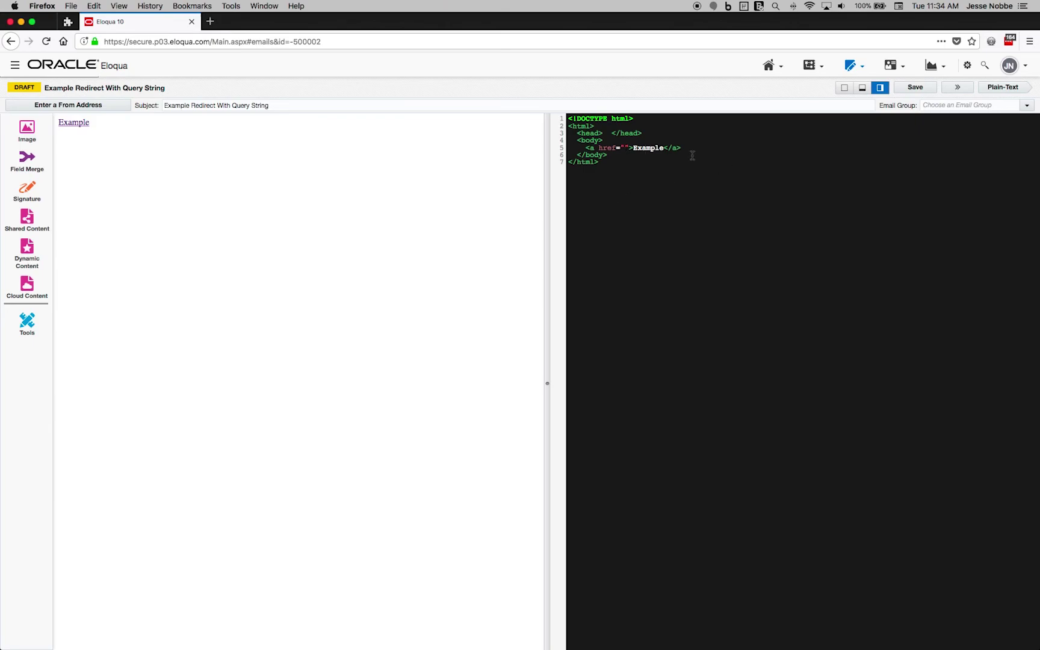
# - Assign the email to the Testing Area email group
pyautogui.click(1028, 107)
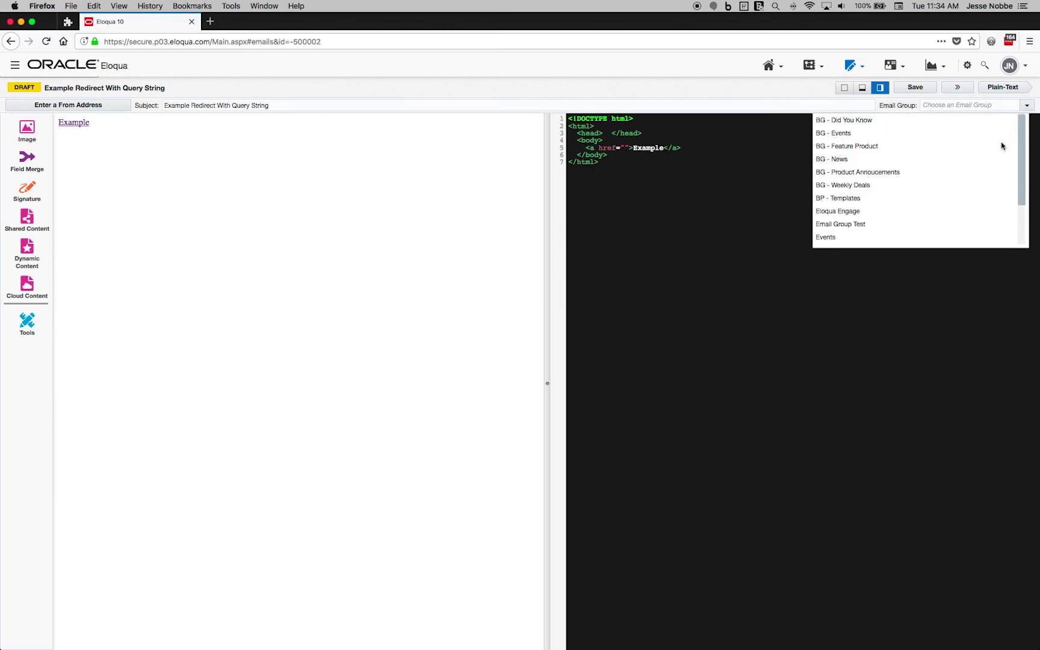
pyautogui.scroll(-3, 879, 220)
pyautogui.click(855, 243)
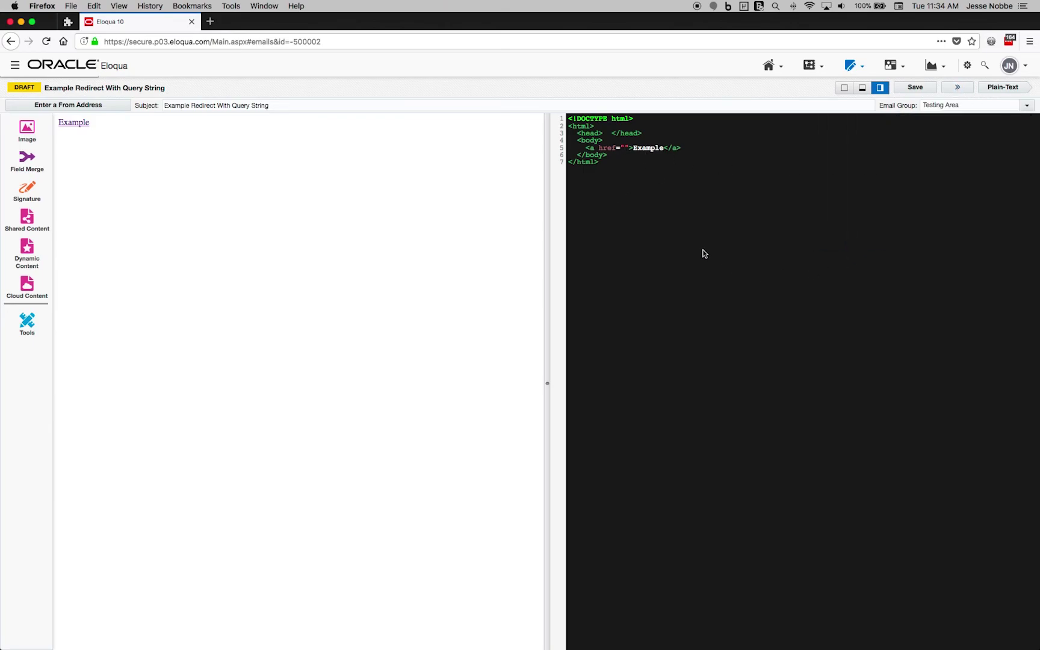
pyautogui.click(787, 160)
# - Save the email under its title and duplicate it into a second browser tab
pyautogui.click(915, 88)
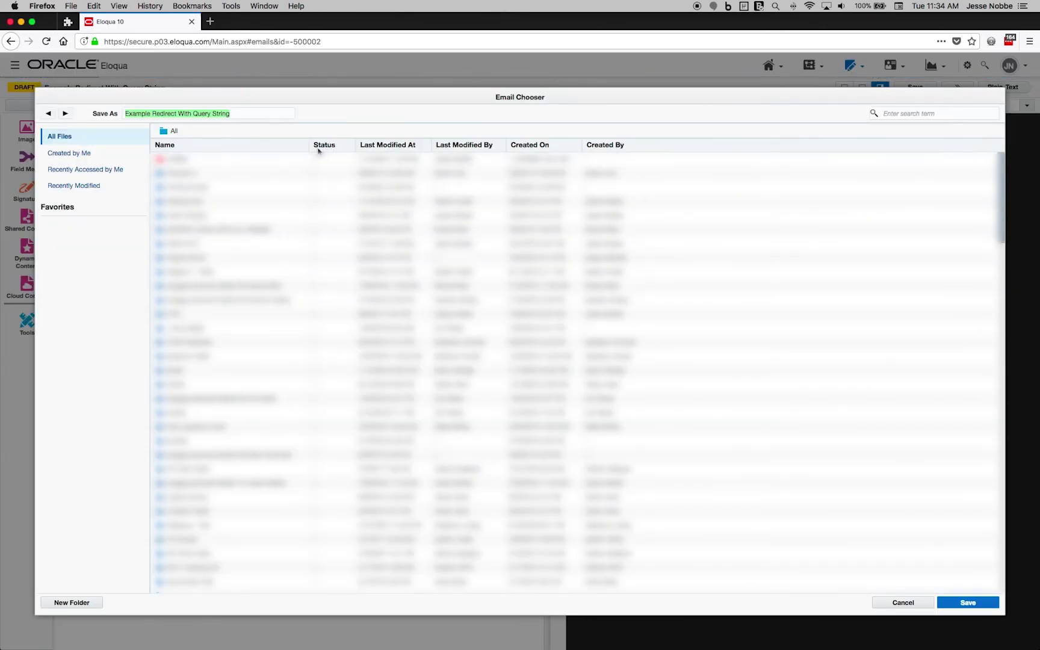
pyautogui.click(968, 603)
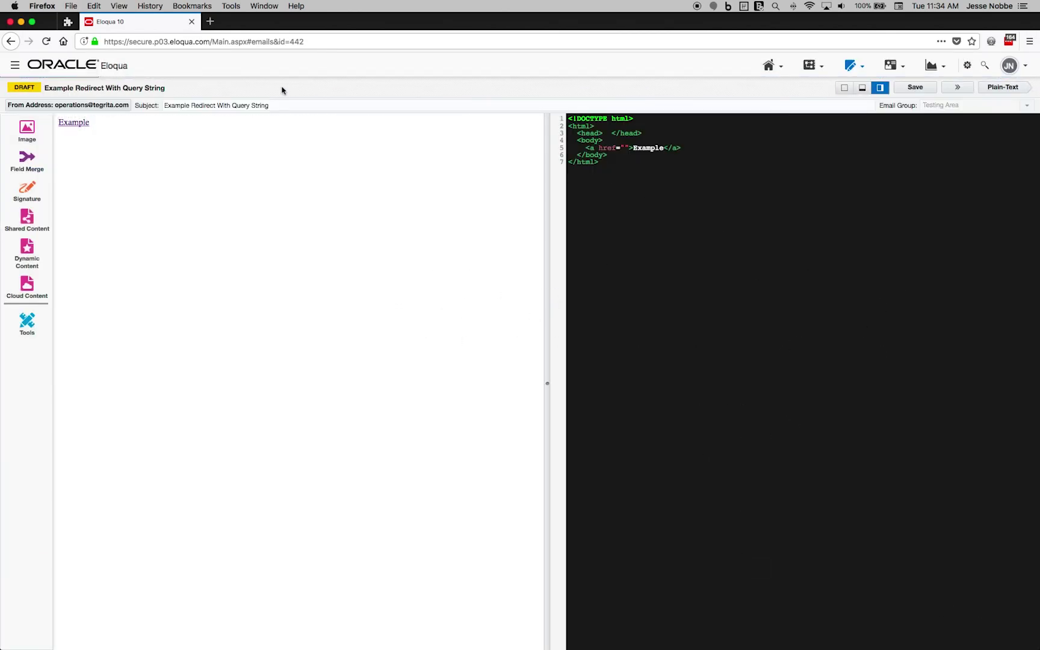
pyautogui.moveTo(168, 20); pyautogui.dragTo(230, 16)
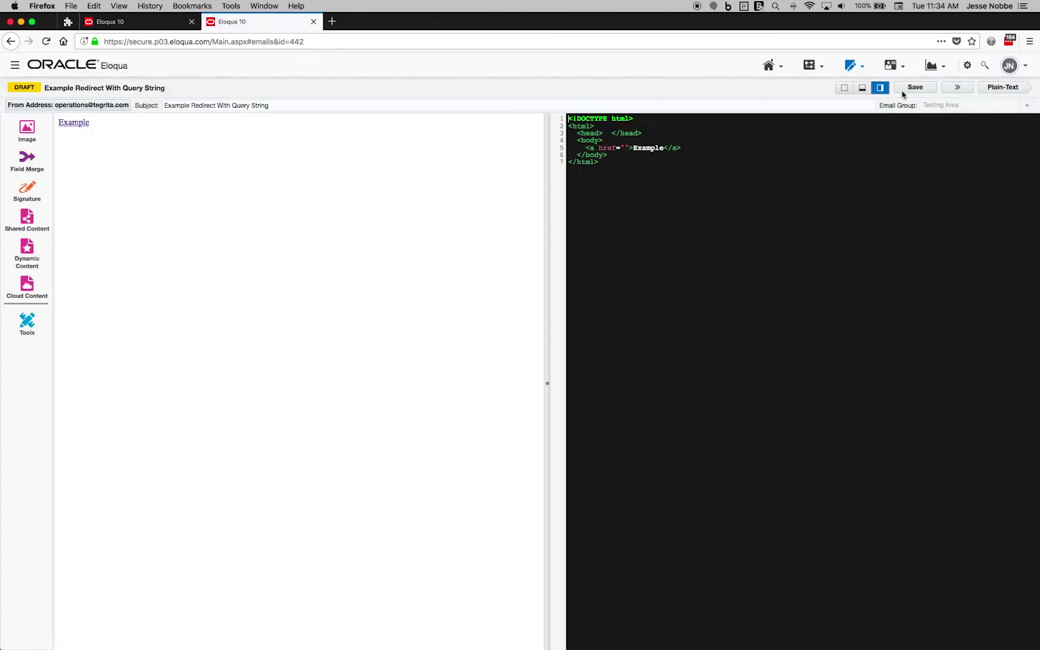
# - Start a new custom object with display name Example Redirect with Query String
pyautogui.click(893, 65)
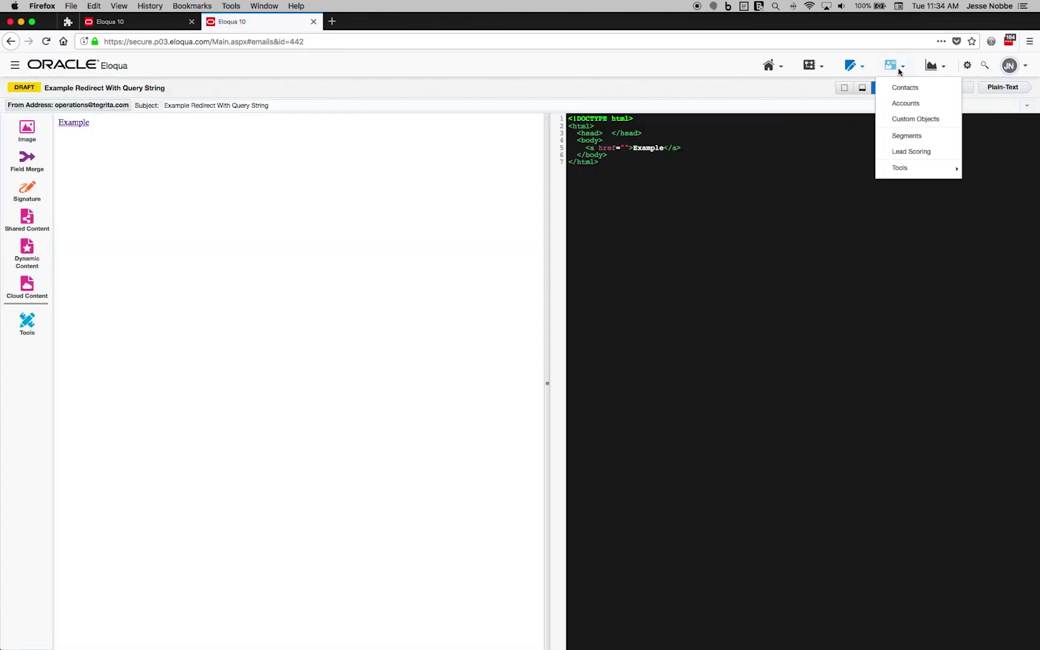
pyautogui.click(903, 120)
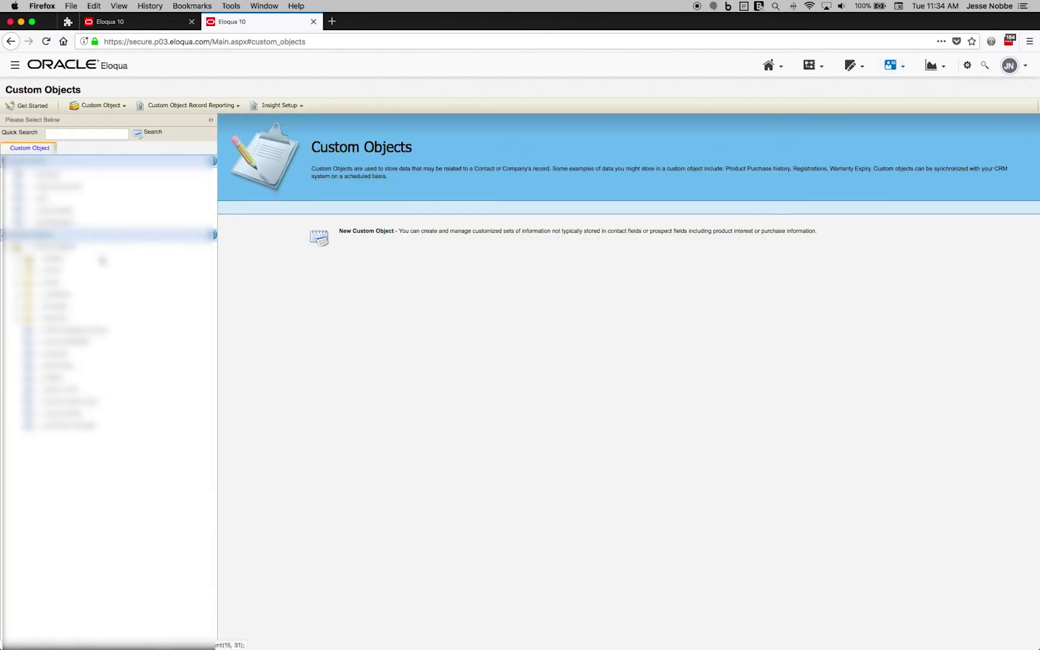
pyautogui.click(83, 106)
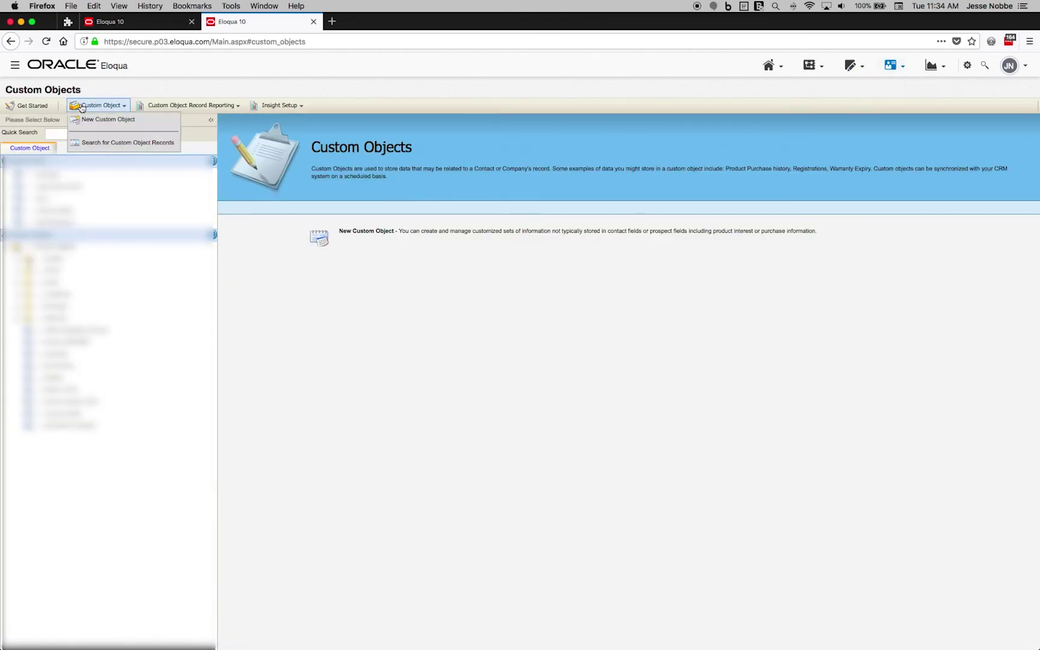
pyautogui.click(109, 120)
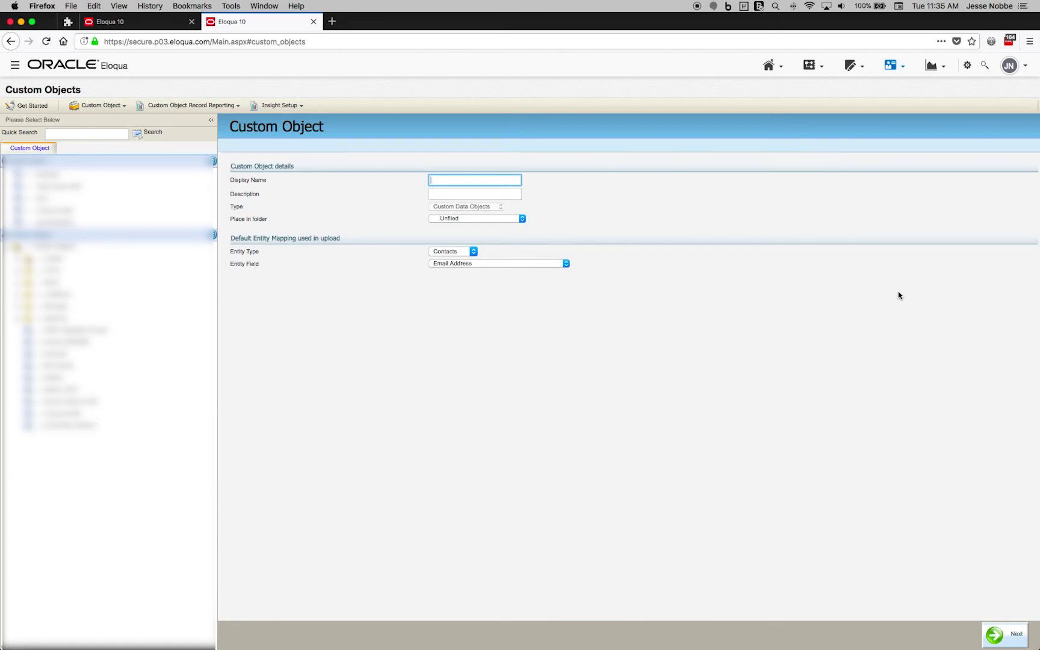
pyautogui.write('E')
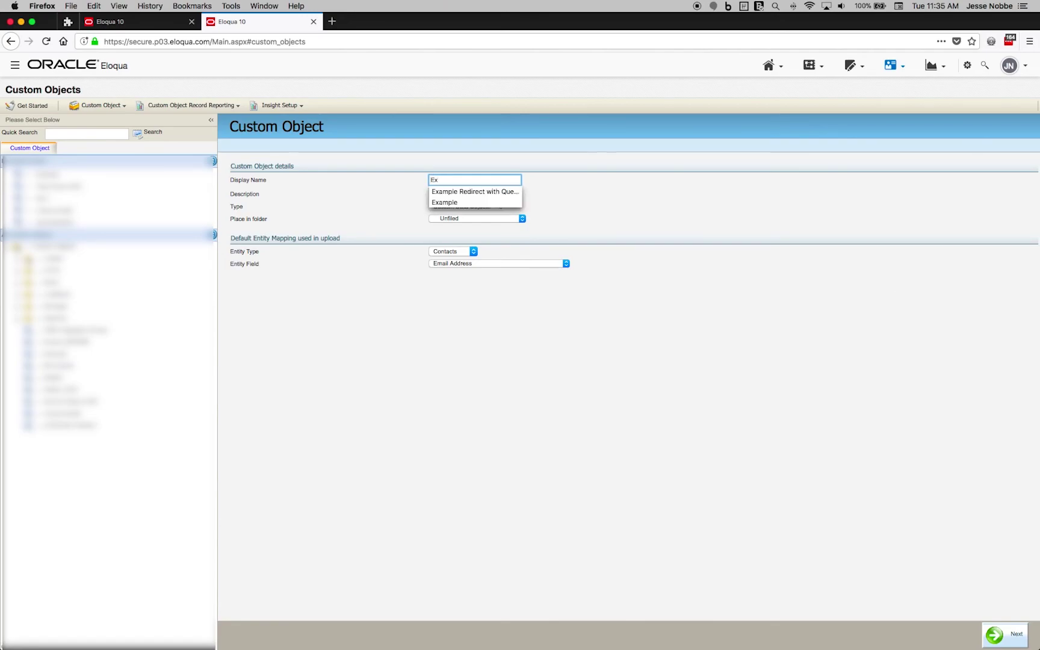
pyautogui.write('x')
pyautogui.press('Down')
pyautogui.press('Return')
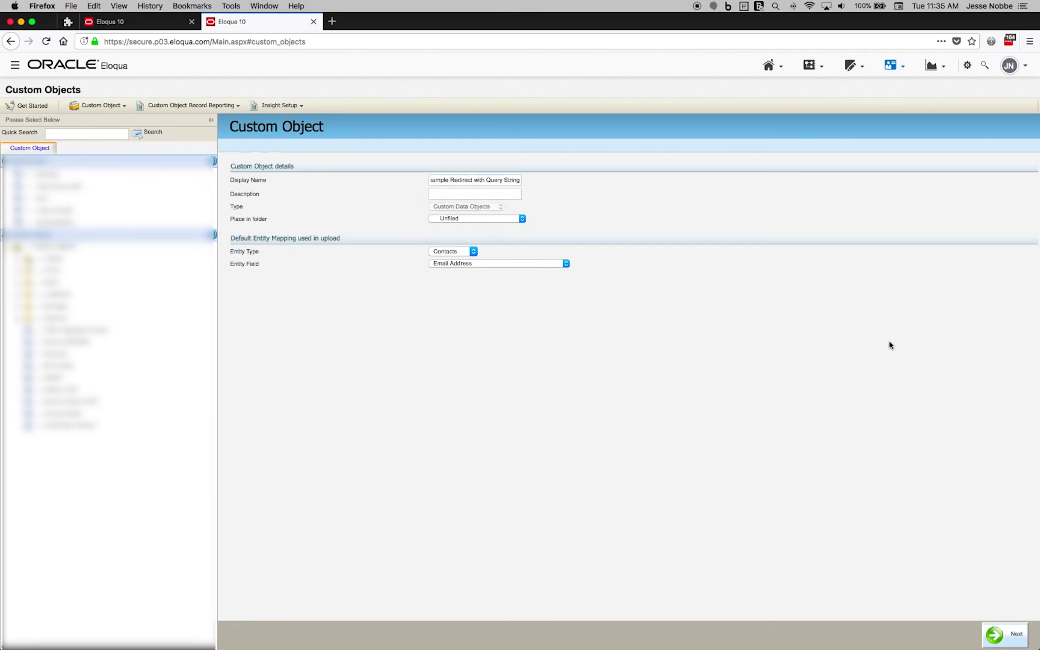
pyautogui.click(1005, 636)
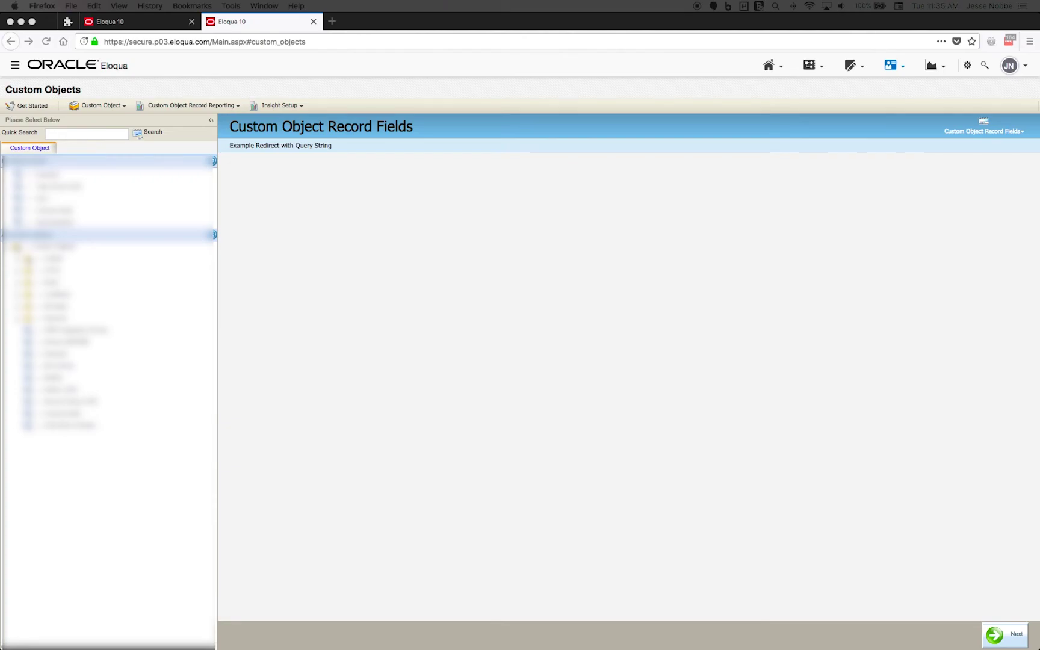
# - Add an Email Address field to the custom object
pyautogui.click(499, 421)
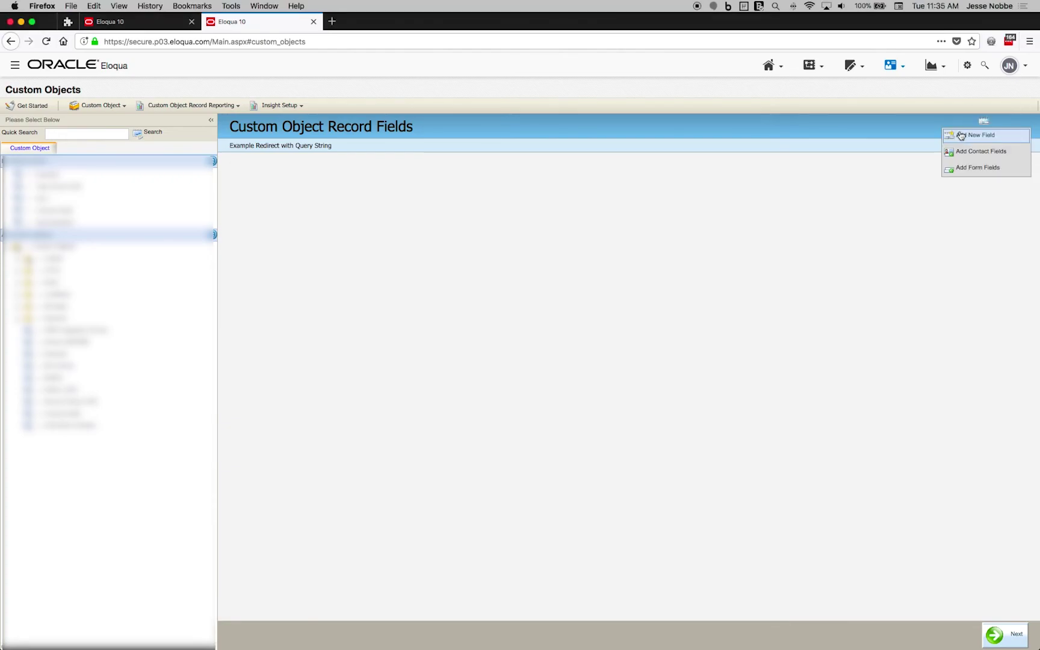
pyautogui.click(963, 138)
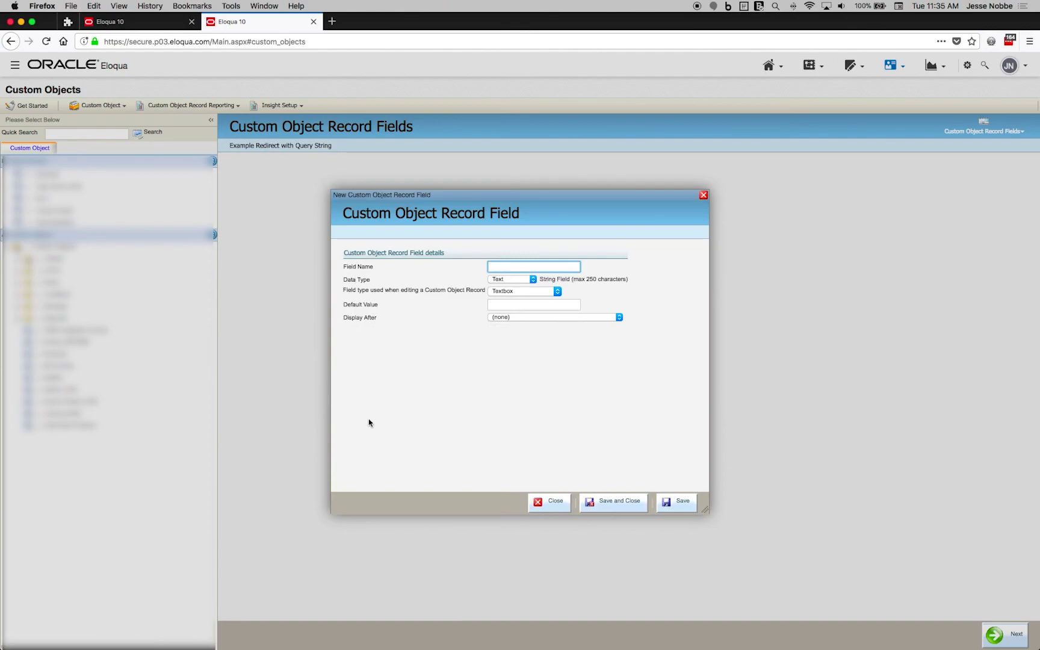
pyautogui.write('Email A')
pyautogui.press('Down')
pyautogui.press('Return')
pyautogui.click(622, 507)
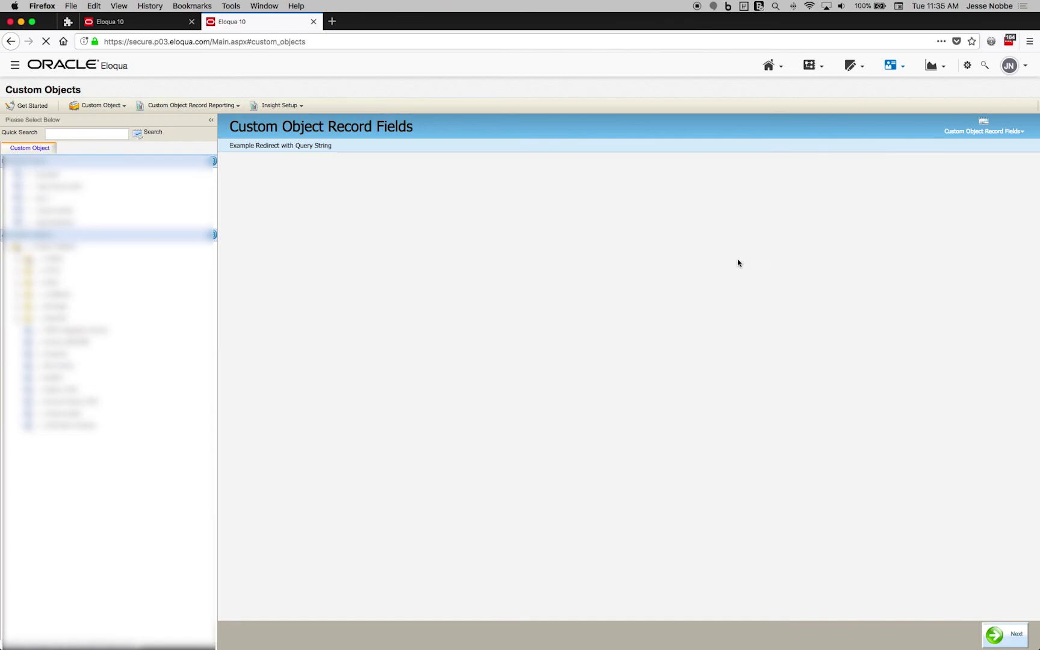
# - Add a Query String Value field and continue to the Header Fields step
pyautogui.click(984, 131)
pyautogui.click(990, 134)
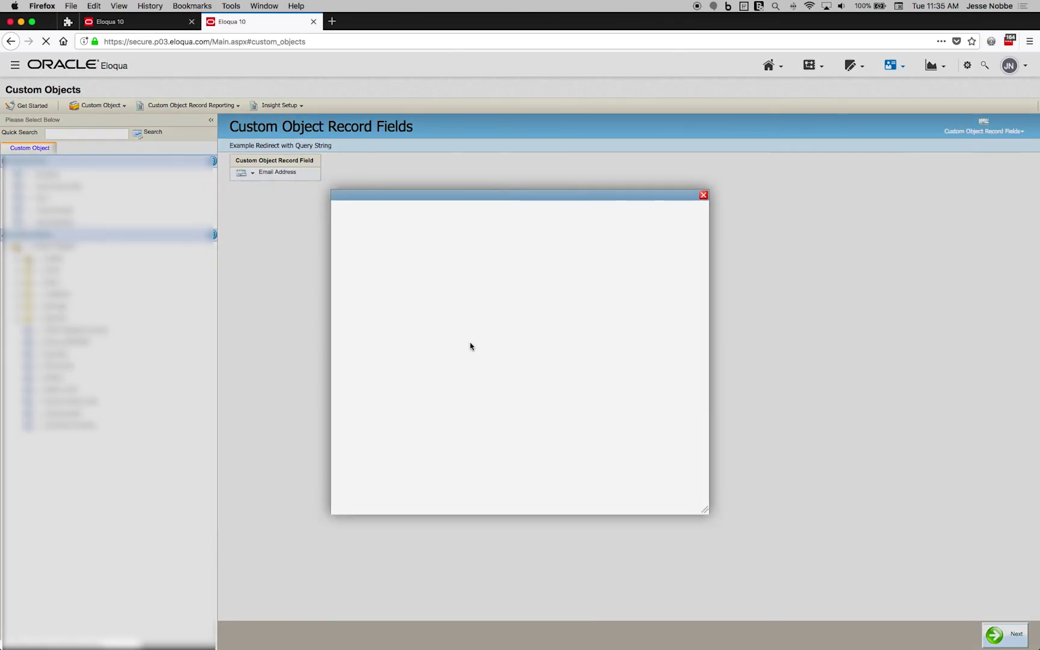
pyautogui.write('Q')
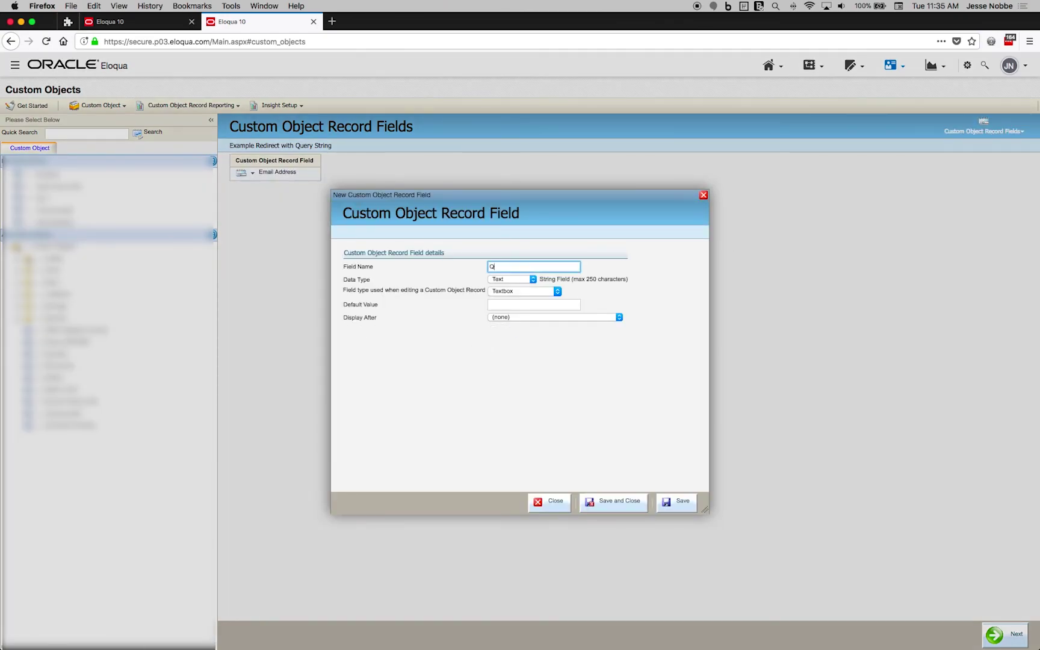
pyautogui.write('uery Str')
pyautogui.press('Down')
pyautogui.press('Return')
pyautogui.click(613, 501)
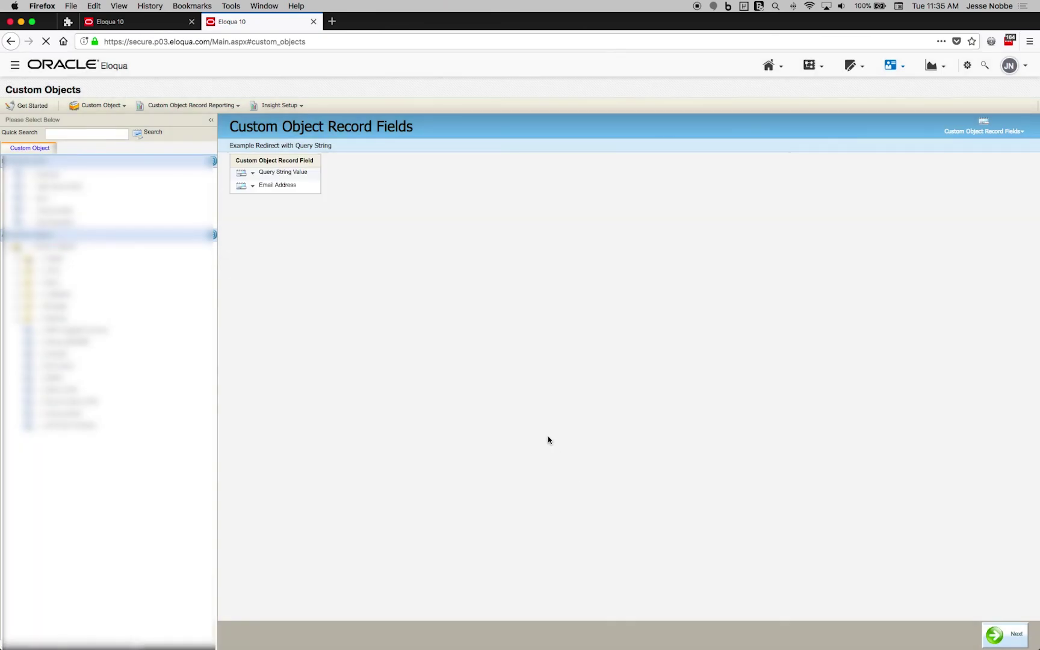
pyautogui.click(1005, 635)
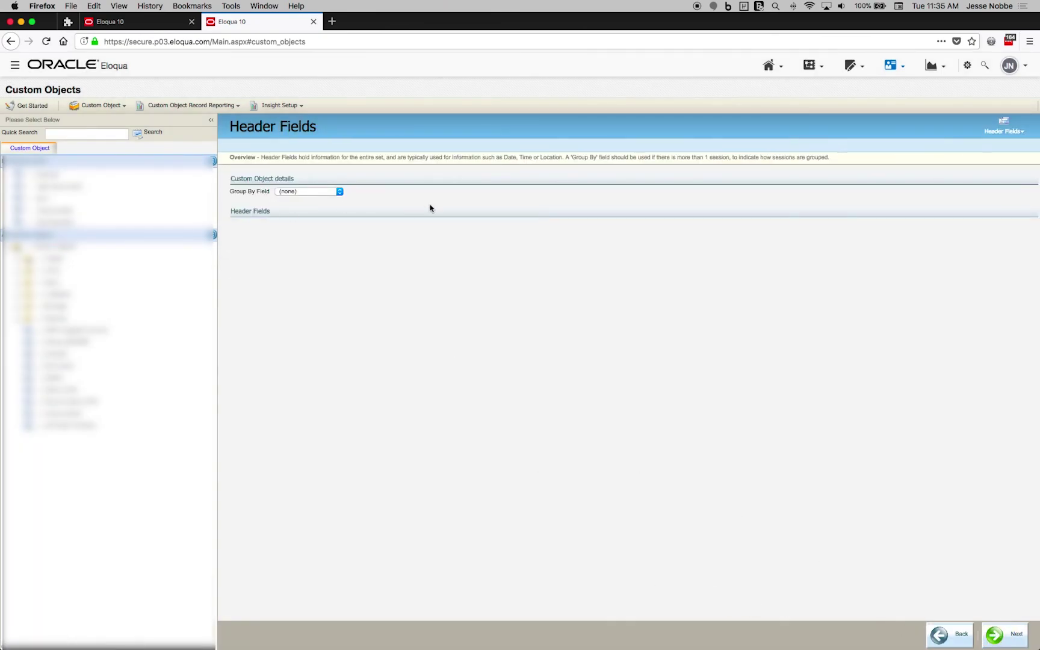
# - Set Display Name, Unique Code and Email Address fields all to Email Address
pyautogui.click(1004, 634)
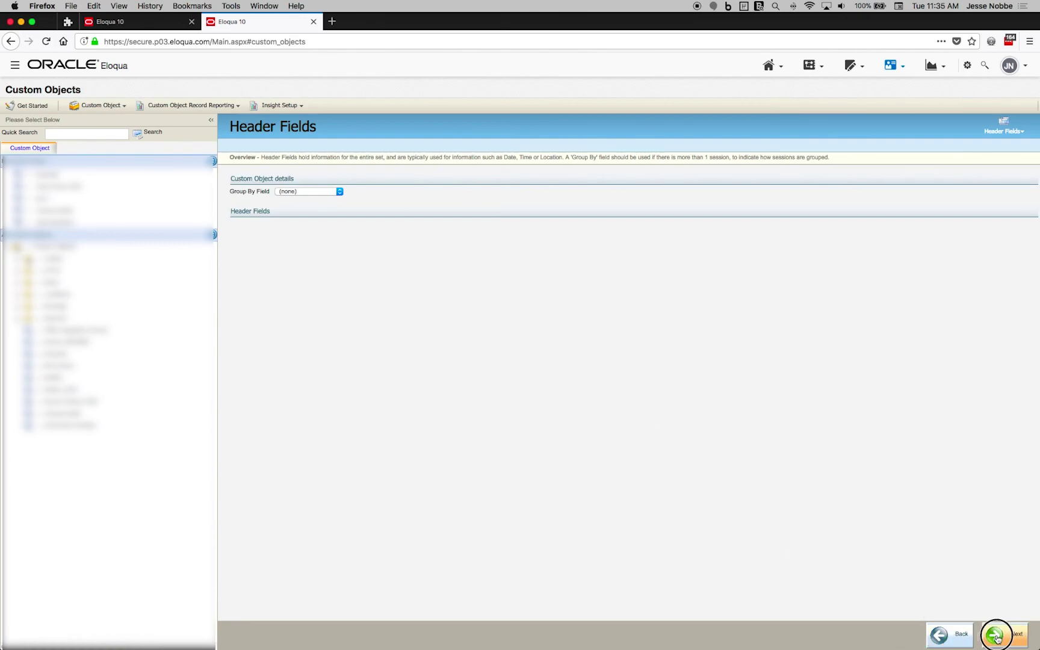
pyautogui.click(638, 219)
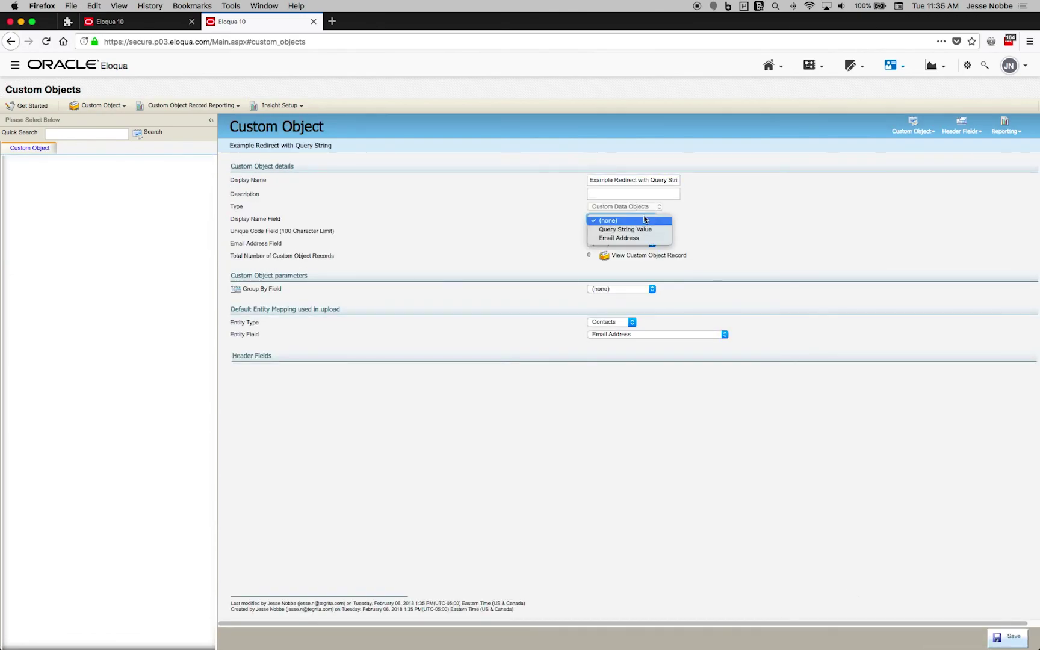
pyautogui.click(640, 227)
pyautogui.click(638, 218)
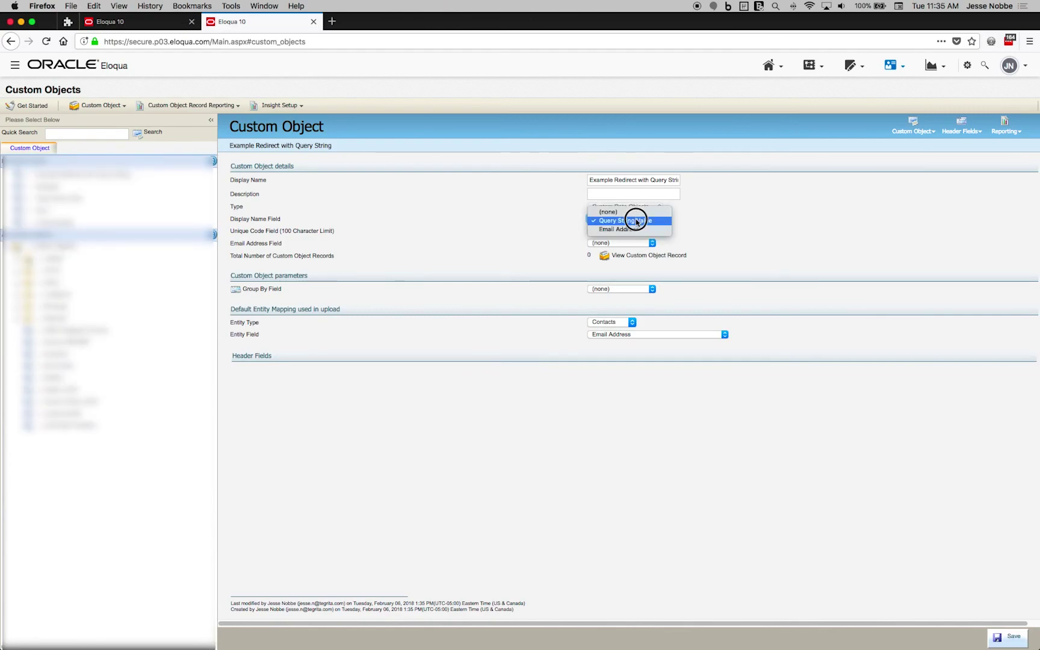
pyautogui.click(637, 228)
pyautogui.click(635, 231)
pyautogui.click(631, 249)
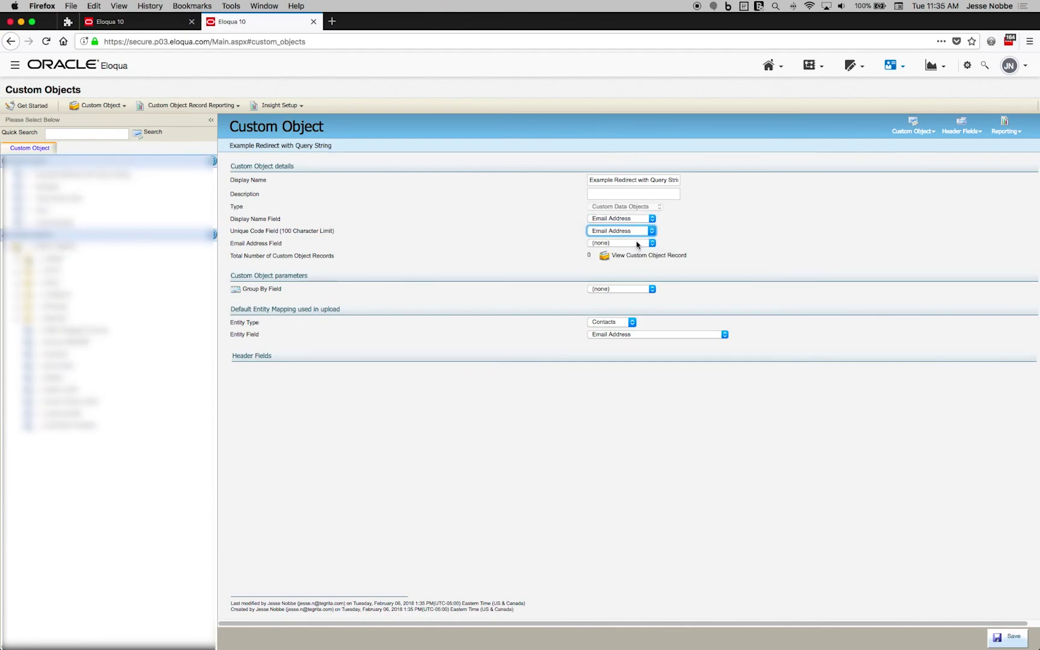
pyautogui.click(638, 243)
pyautogui.click(655, 279)
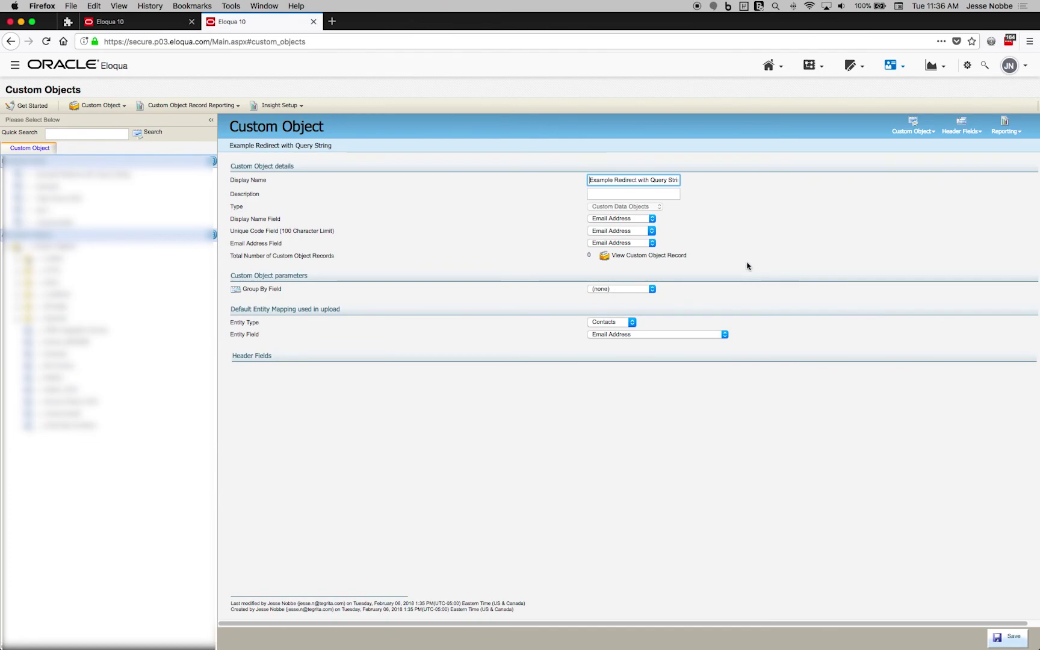
# - Create a custom object record with q=google and the contact's e-mail as unique code, then Save and Map
pyautogui.click(903, 133)
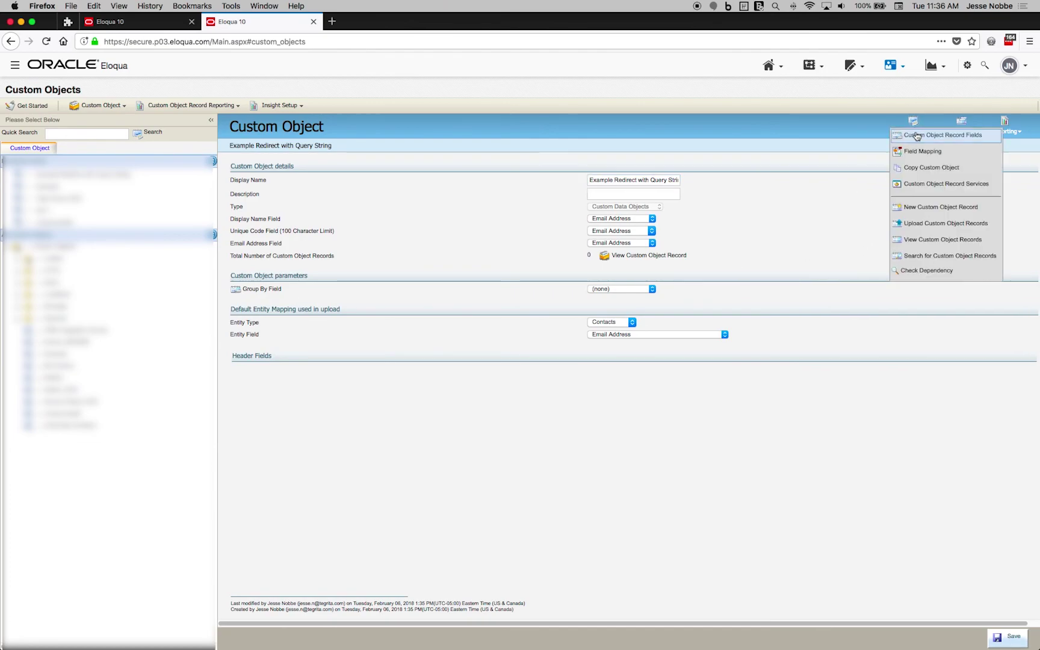
pyautogui.click(957, 207)
pyautogui.click(555, 281)
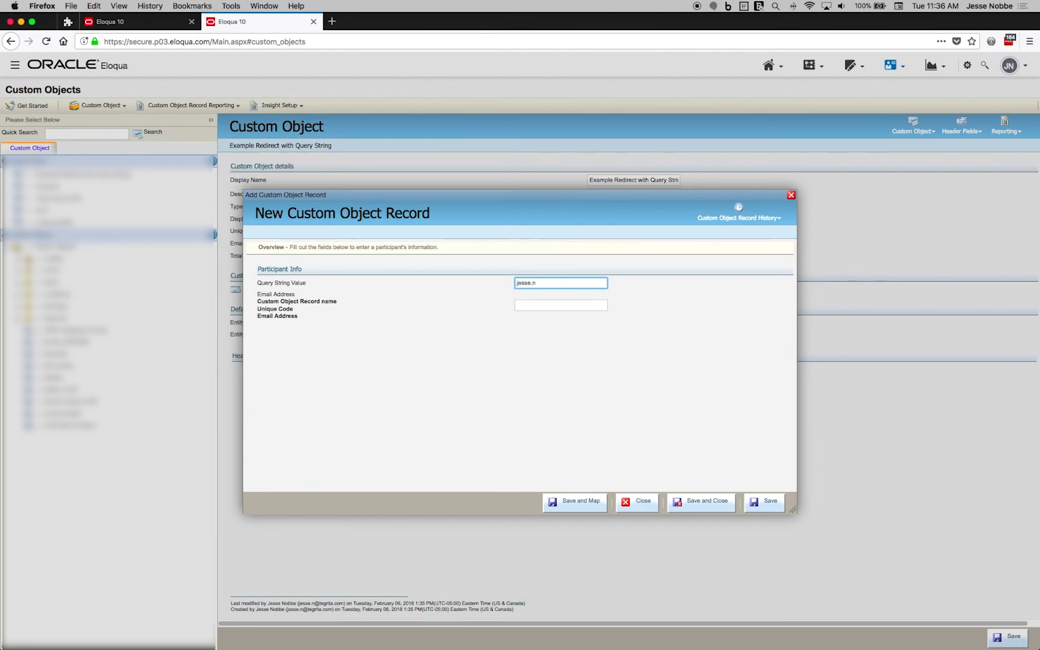
pyautogui.press('super+a')
pyautogui.press('BackSpace')
pyautogui.press('Tab')
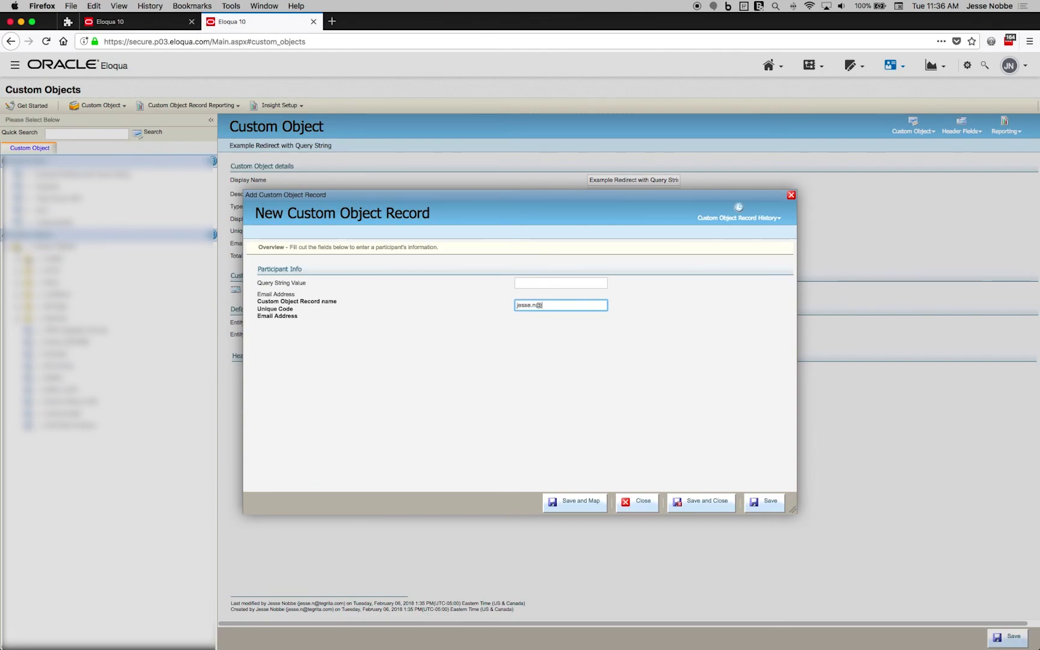
pyautogui.click(560, 282)
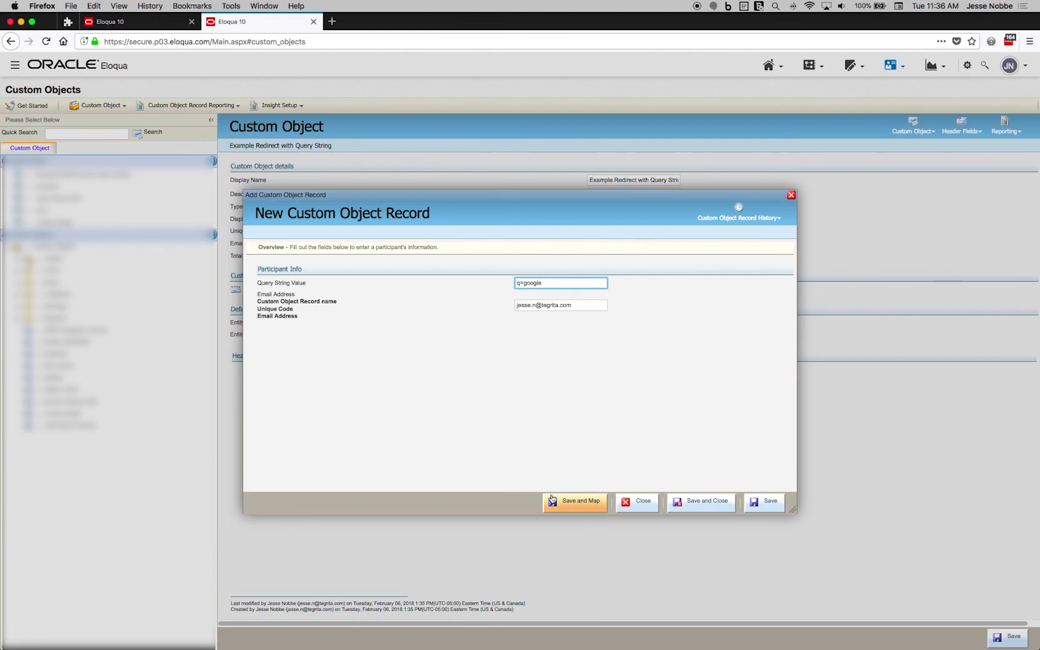
pyautogui.click(564, 506)
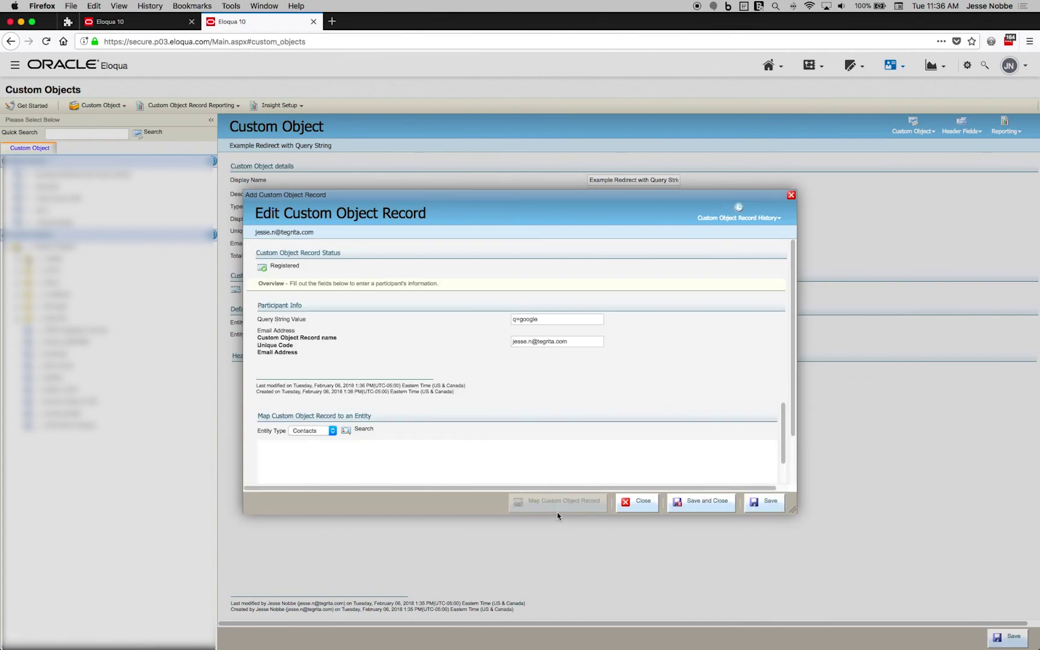
# - Switch the record's contact mapping view from Default - General to All Contact Fields
pyautogui.scroll(-4, 520, 358)
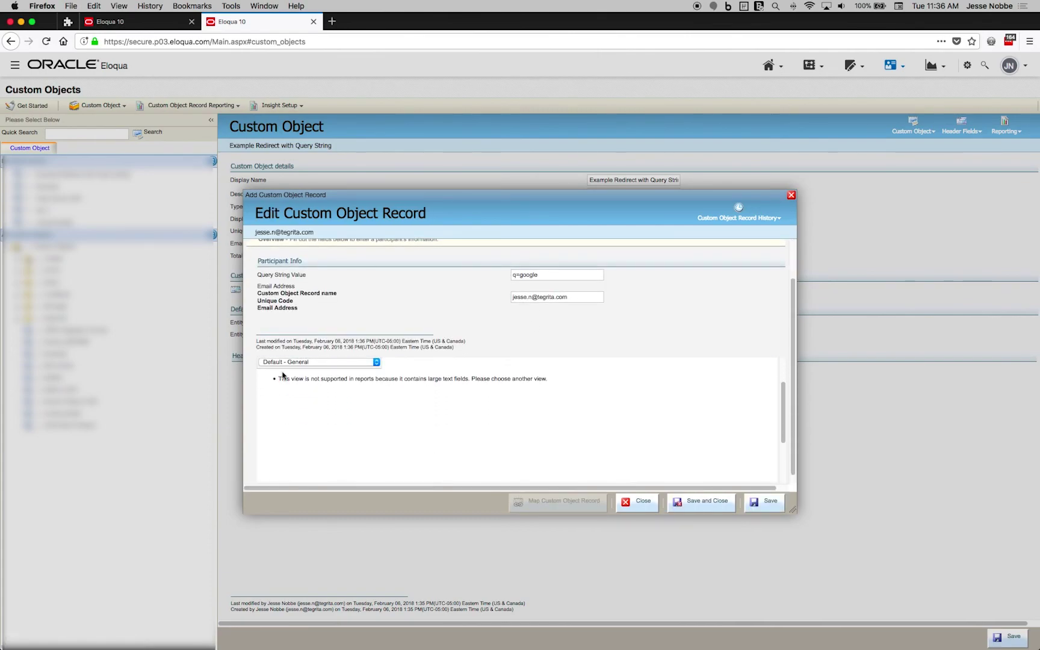
pyautogui.click(297, 364)
pyautogui.click(309, 322)
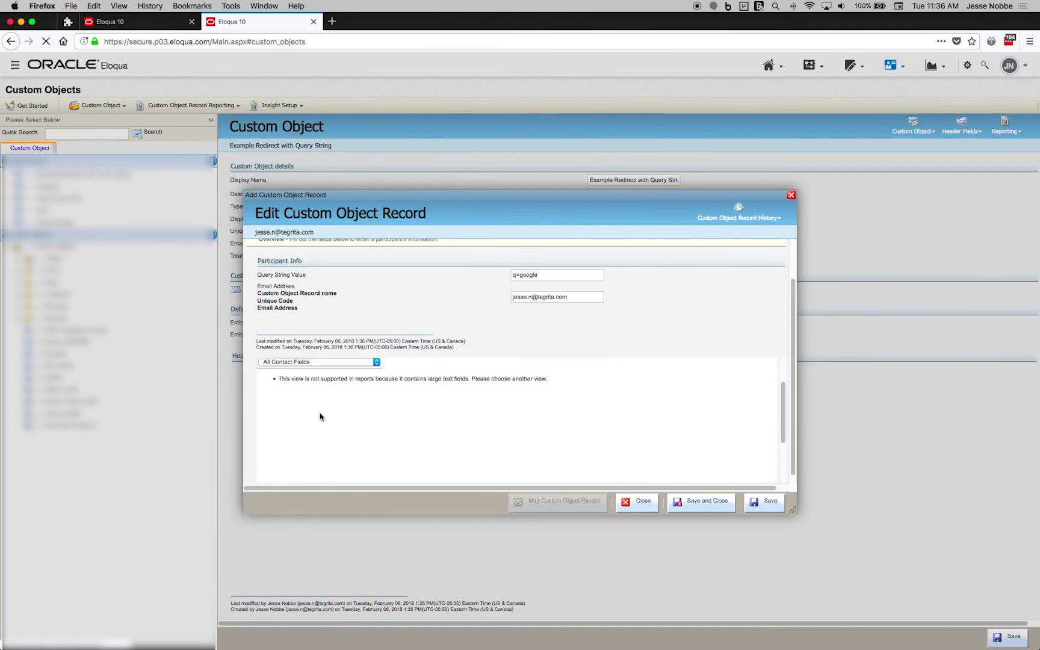
pyautogui.scroll(2, 319, 417)
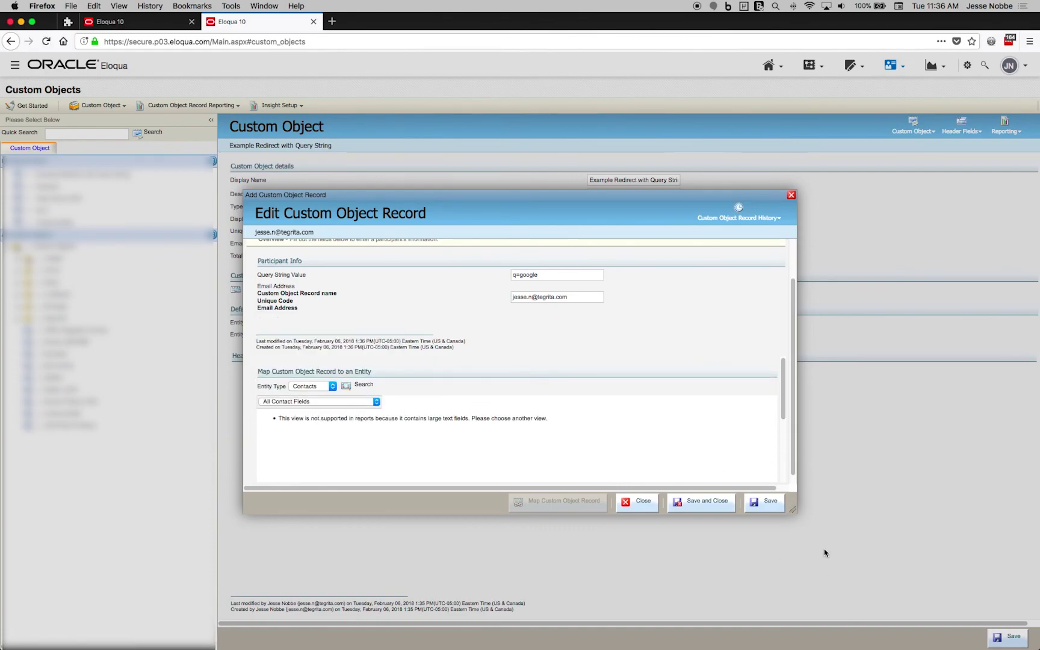
# - Close the record editor and check the Custom Object Records Data report shows the q=google record
pyautogui.click(637, 501)
pyautogui.click(1005, 125)
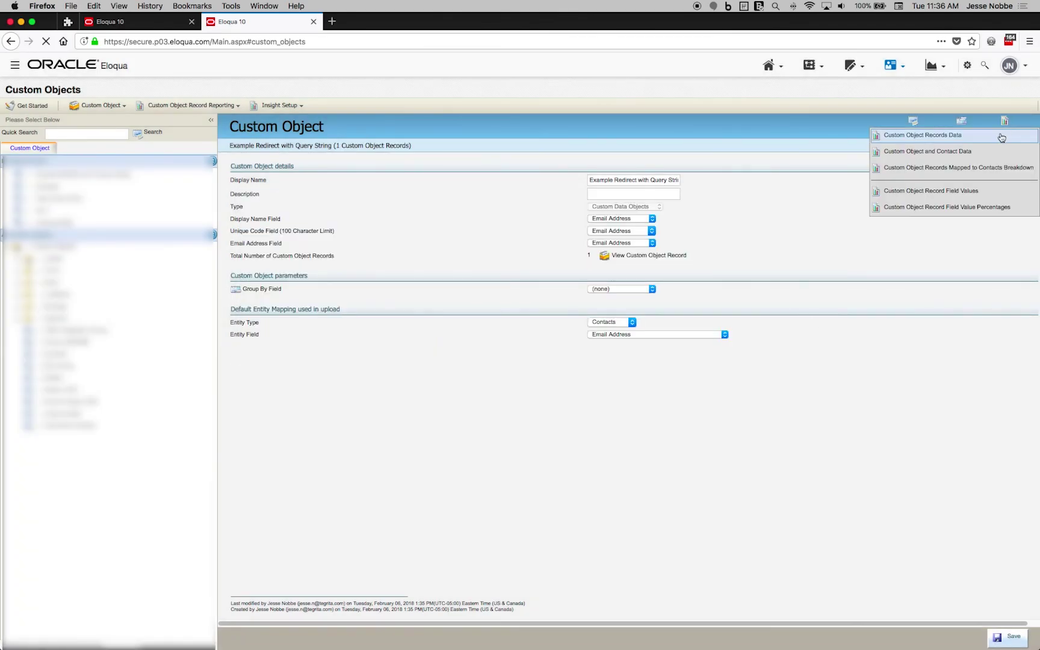
pyautogui.click(1002, 136)
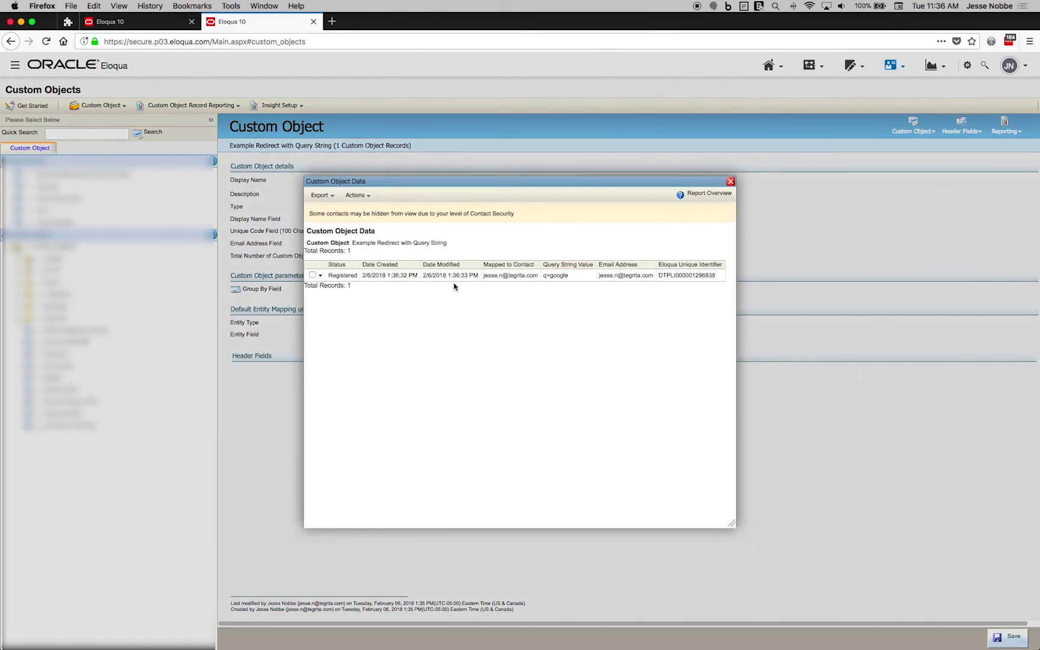
pyautogui.click(731, 181)
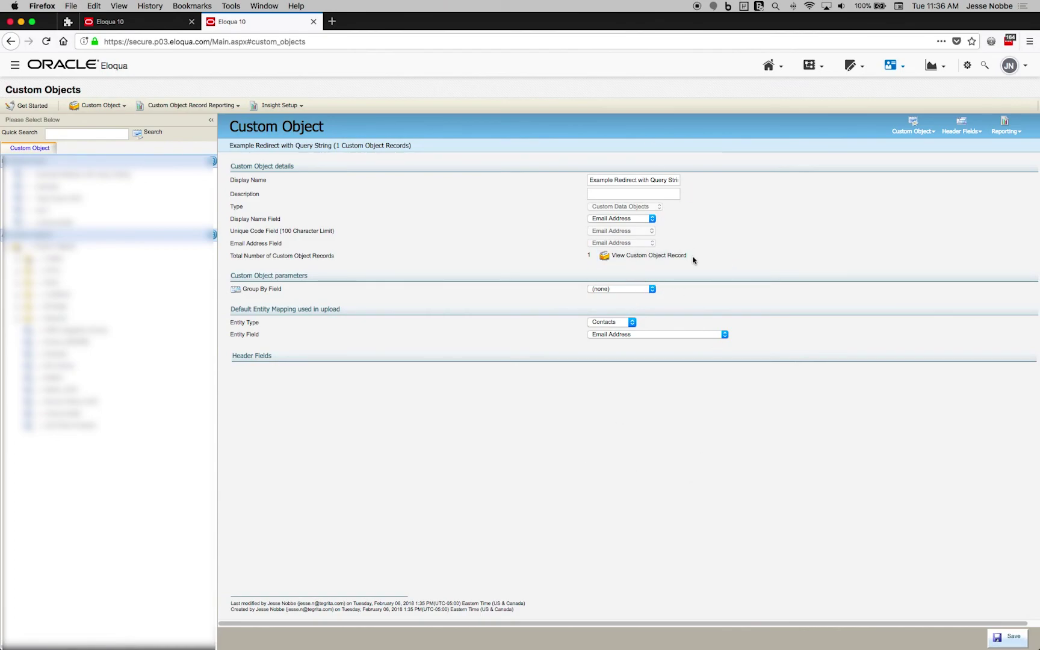
pyautogui.click(852, 65)
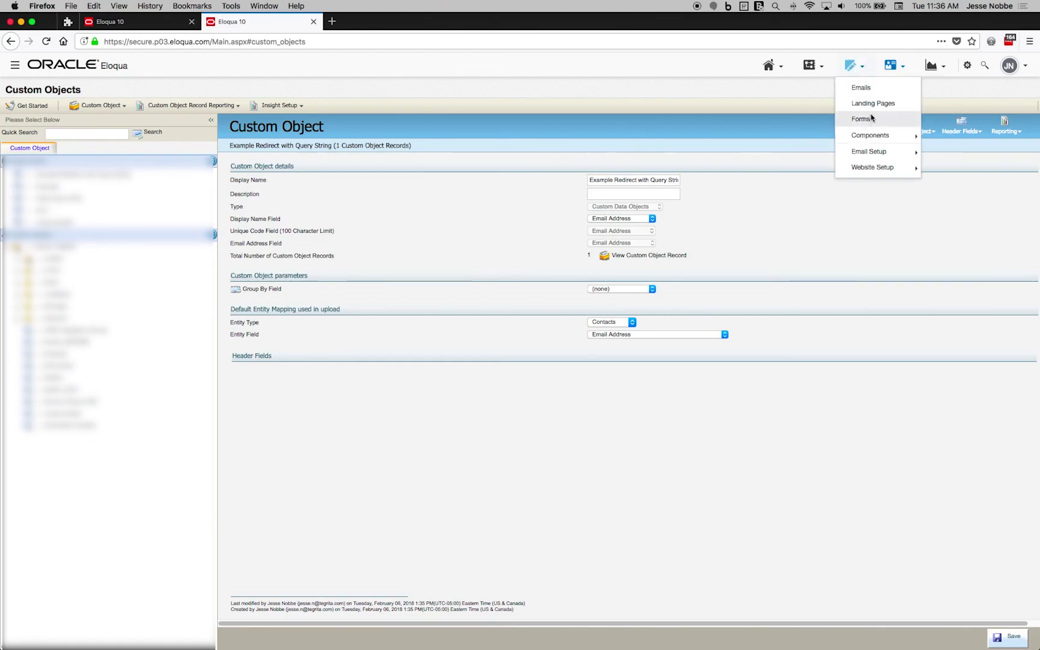
# - Create a new field merge named 'Example Redirect With Query String'
pyautogui.moveTo(873, 135)
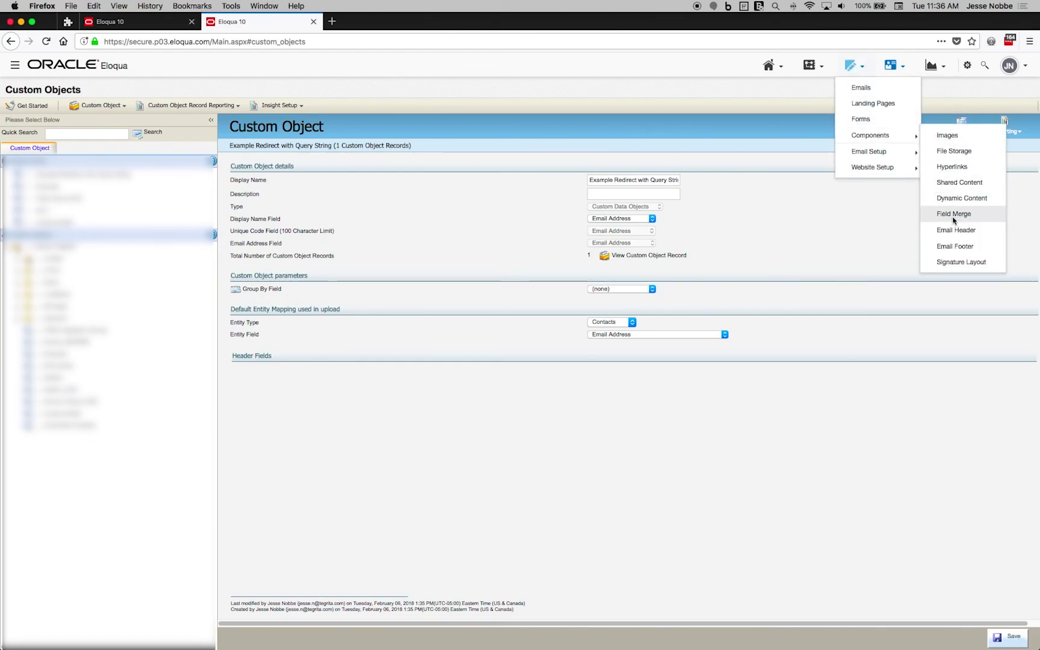
pyautogui.click(954, 214)
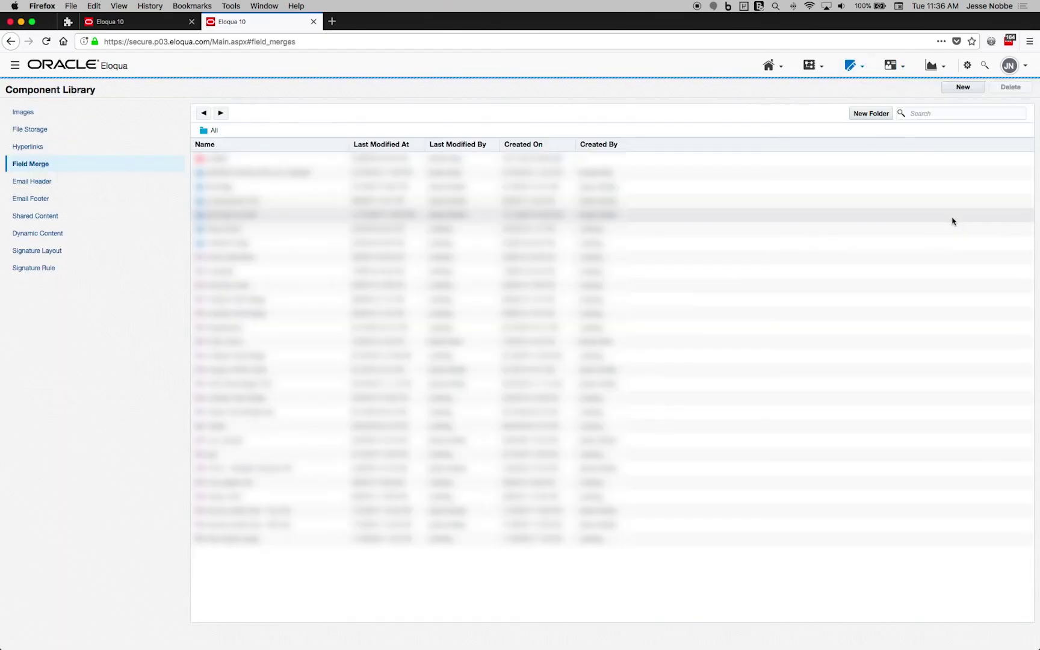
pyautogui.click(960, 88)
pyautogui.tripleClick(555, 242)
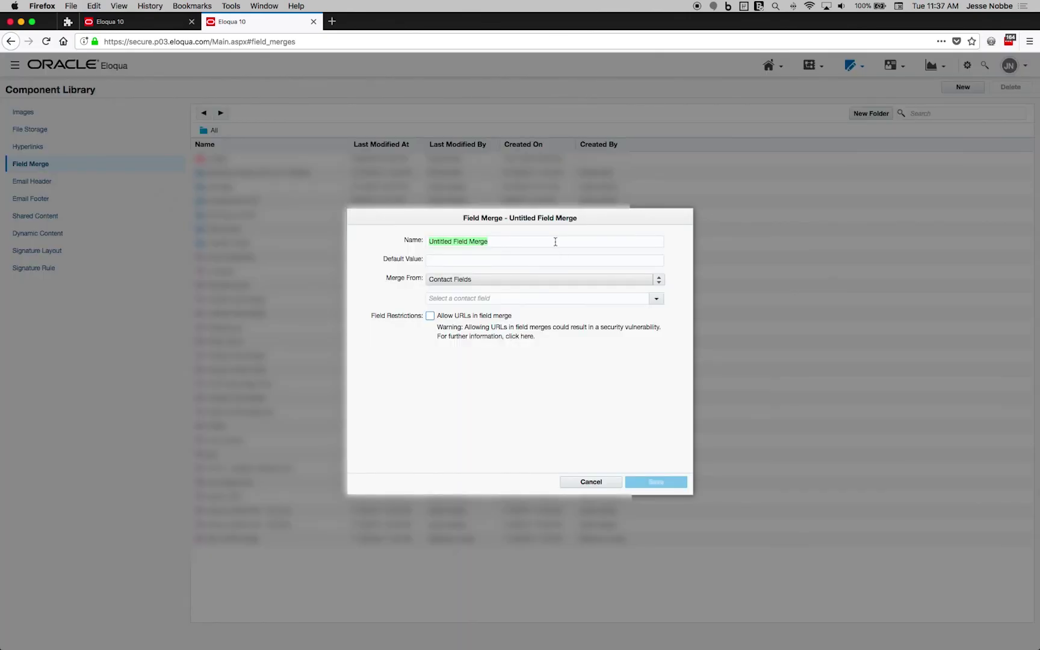
pyautogui.write('Example Redirect ')
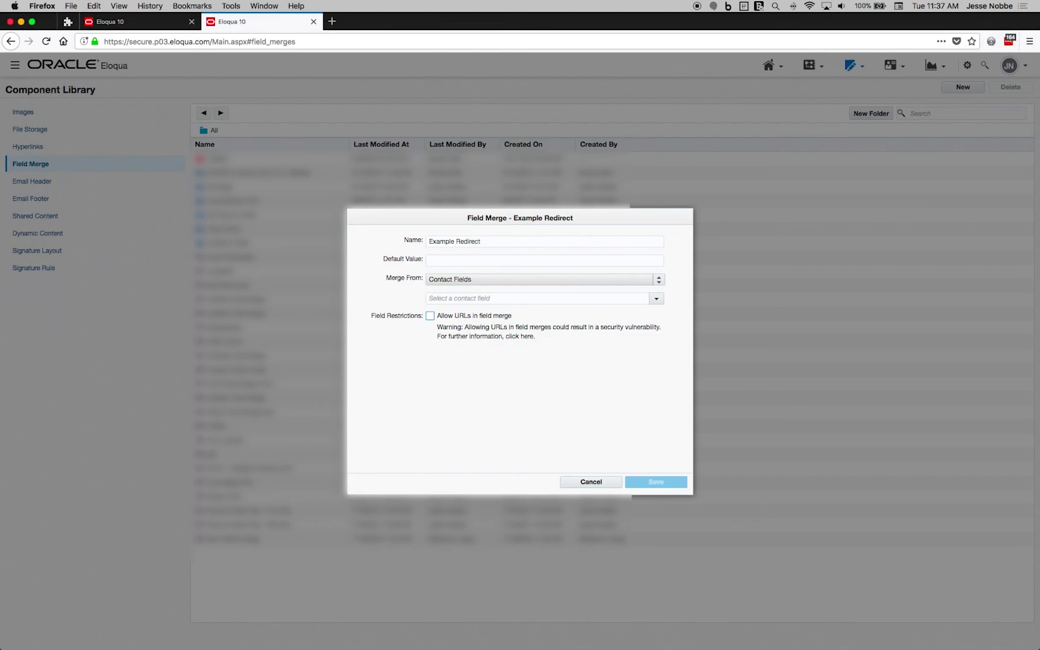
pyautogui.write('With Query Str')
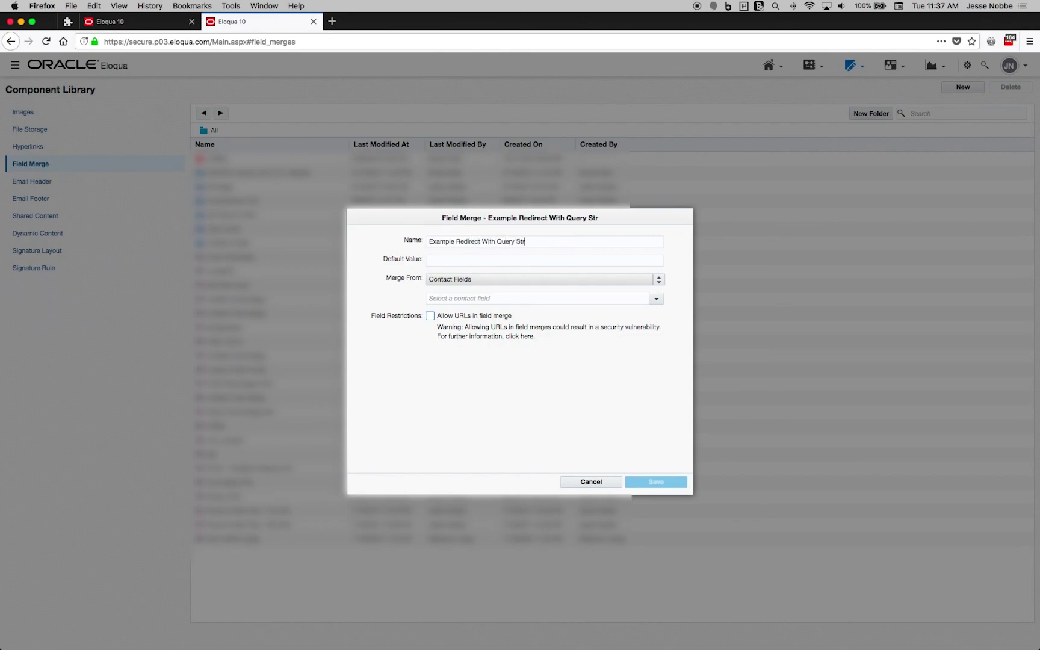
pyautogui.write('ing')
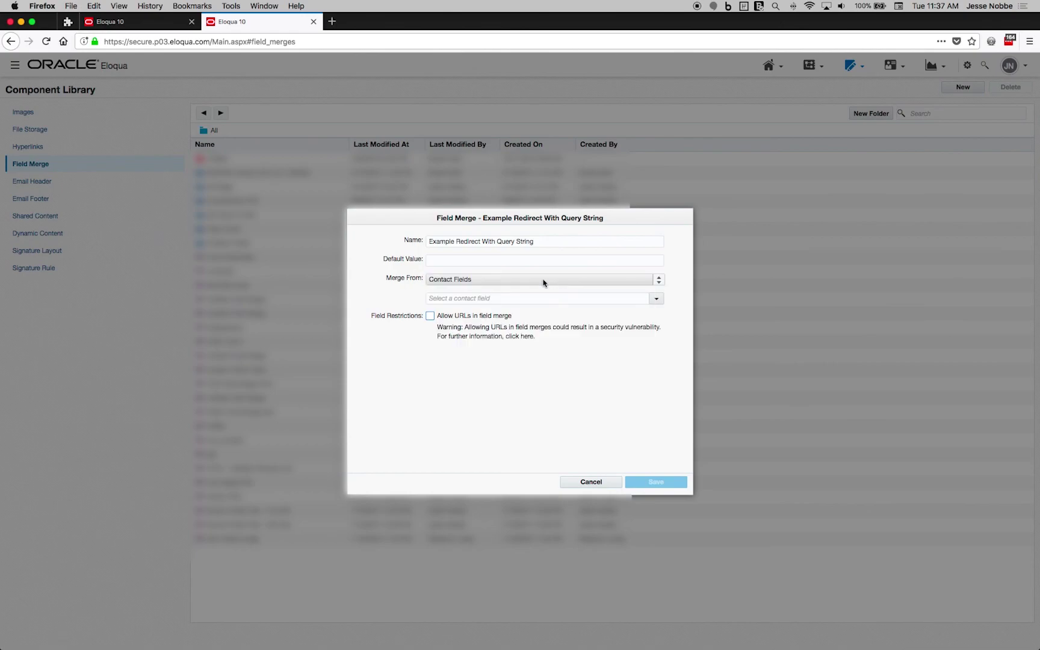
# - Merge the object's Query String Value custom object field from the Last Modified record, then save
pyautogui.click(544, 281)
pyautogui.click(535, 326)
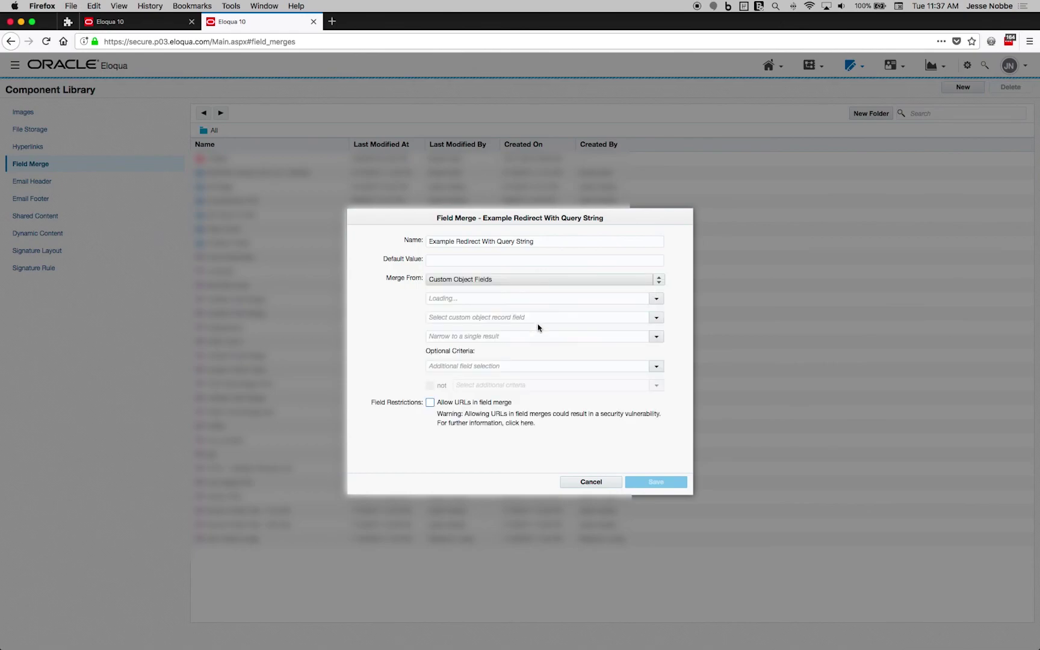
pyautogui.click(654, 299)
pyautogui.scroll(-5, 533, 322)
pyautogui.scroll(-5, 535, 328)
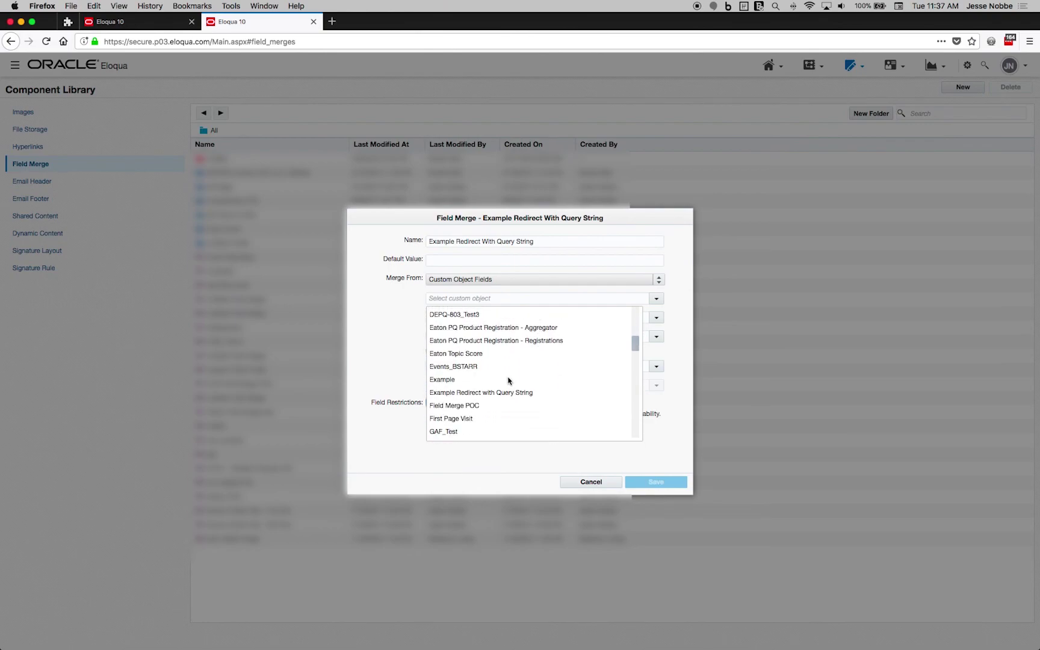
pyautogui.click(499, 386)
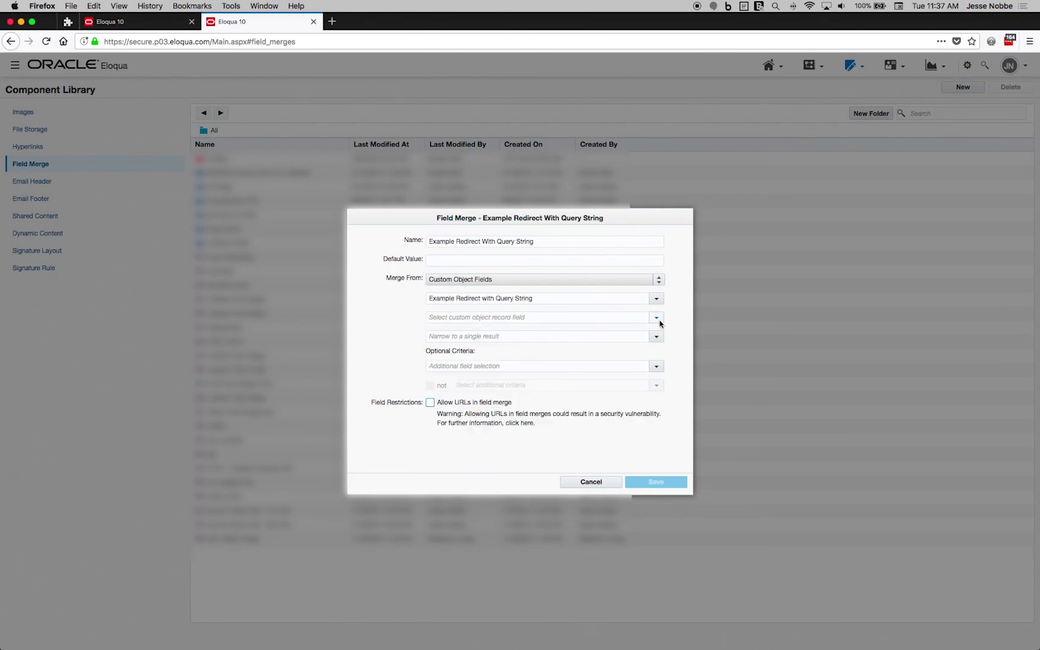
pyautogui.click(658, 319)
pyautogui.click(567, 333)
pyautogui.click(657, 336)
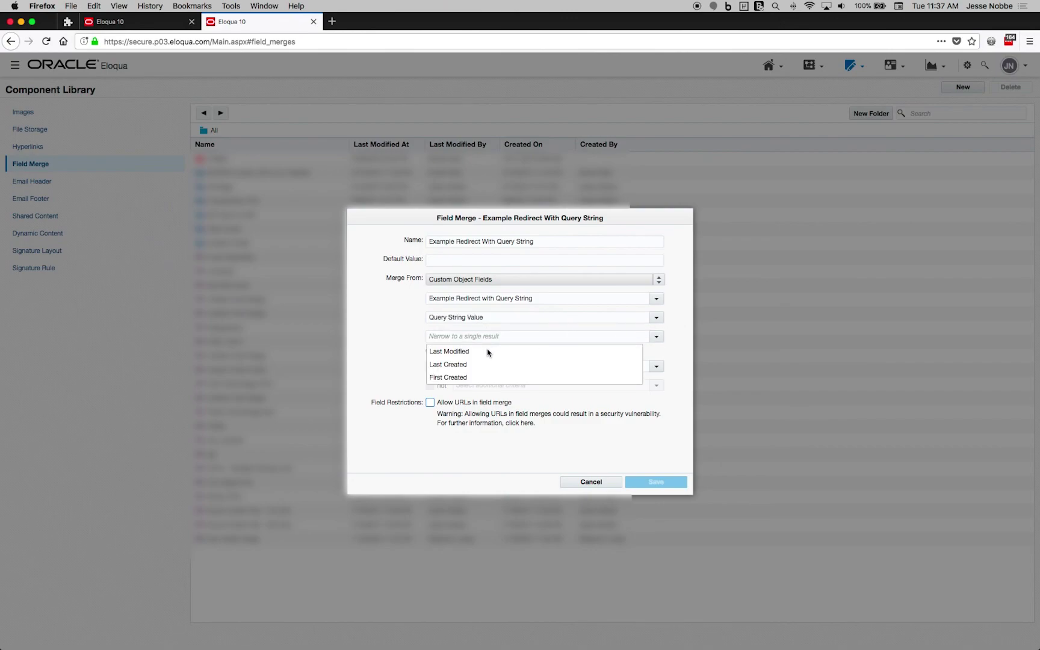
pyautogui.click(488, 352)
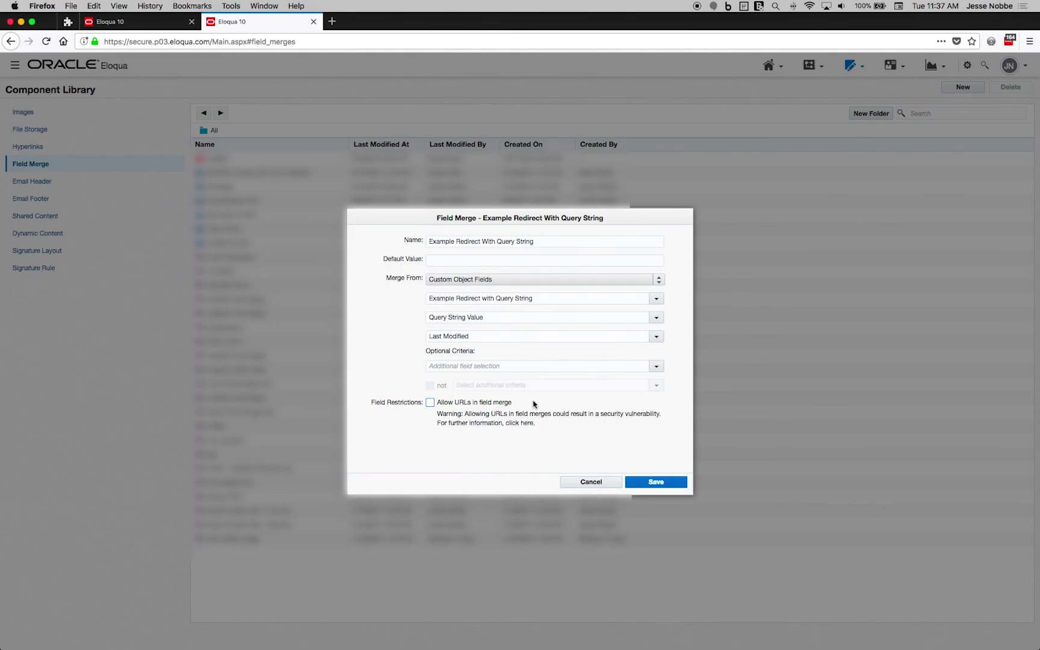
pyautogui.click(653, 485)
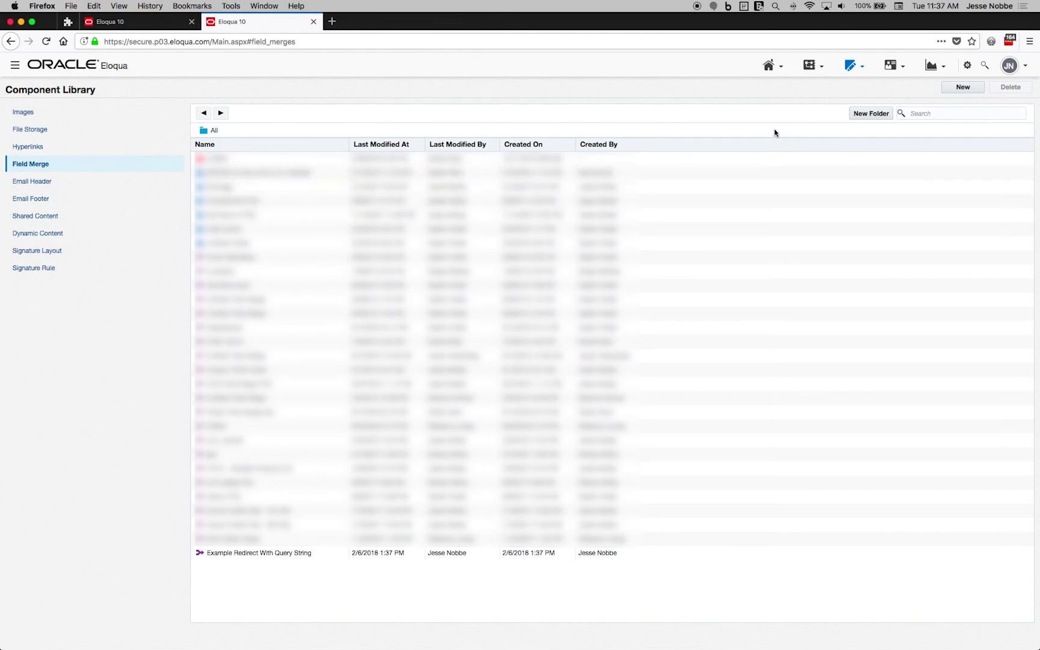
# - Go to the Redirect Links page under Website Setup
pyautogui.click(861, 66)
pyautogui.moveTo(863, 153)
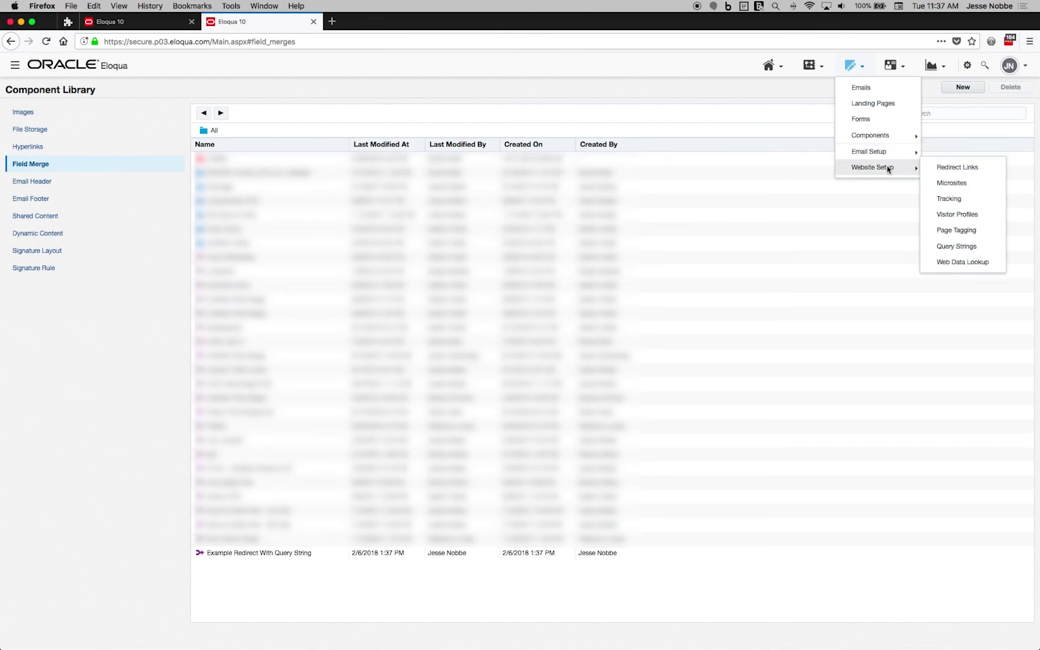
pyautogui.click(943, 168)
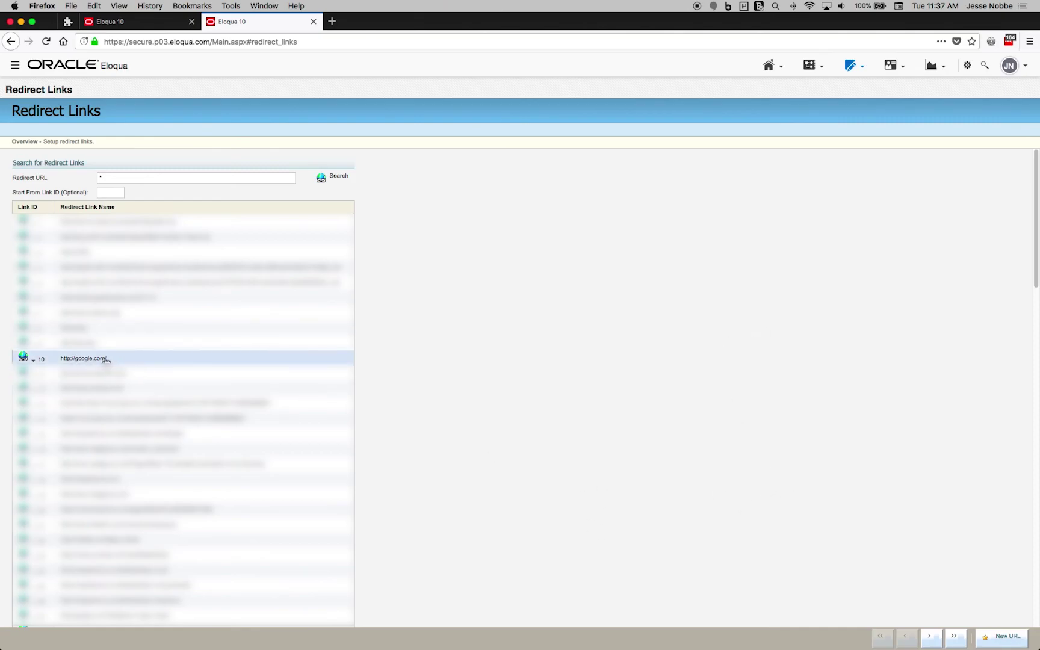
pyautogui.click(1000, 636)
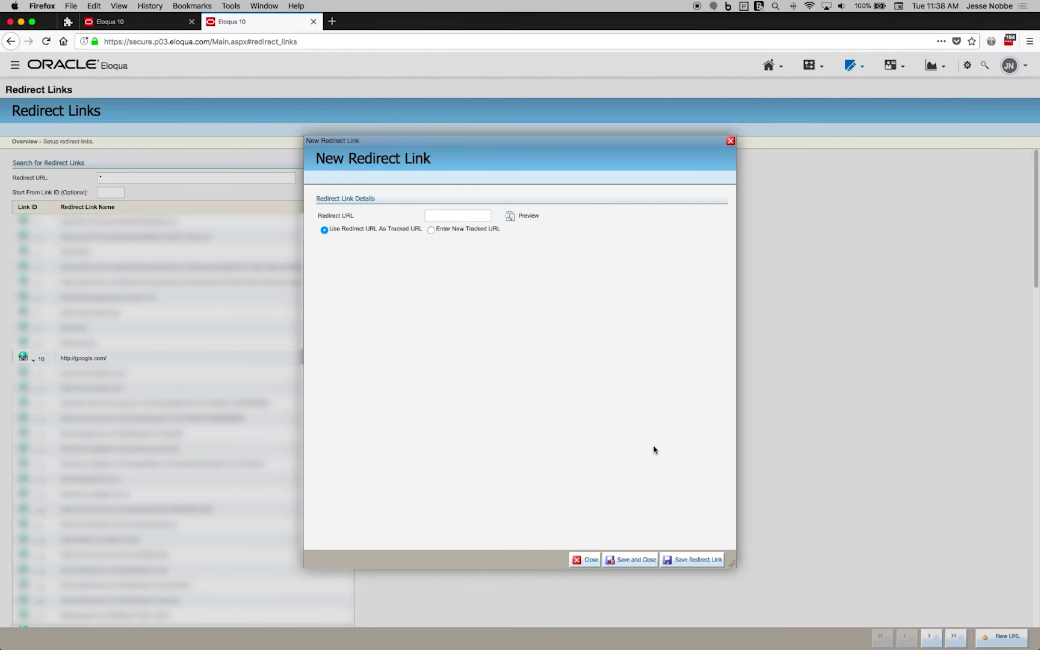
pyautogui.click(587, 560)
# - Copy the google.com redirect link's Link Format URL and return to the email tab
pyautogui.click(84, 359)
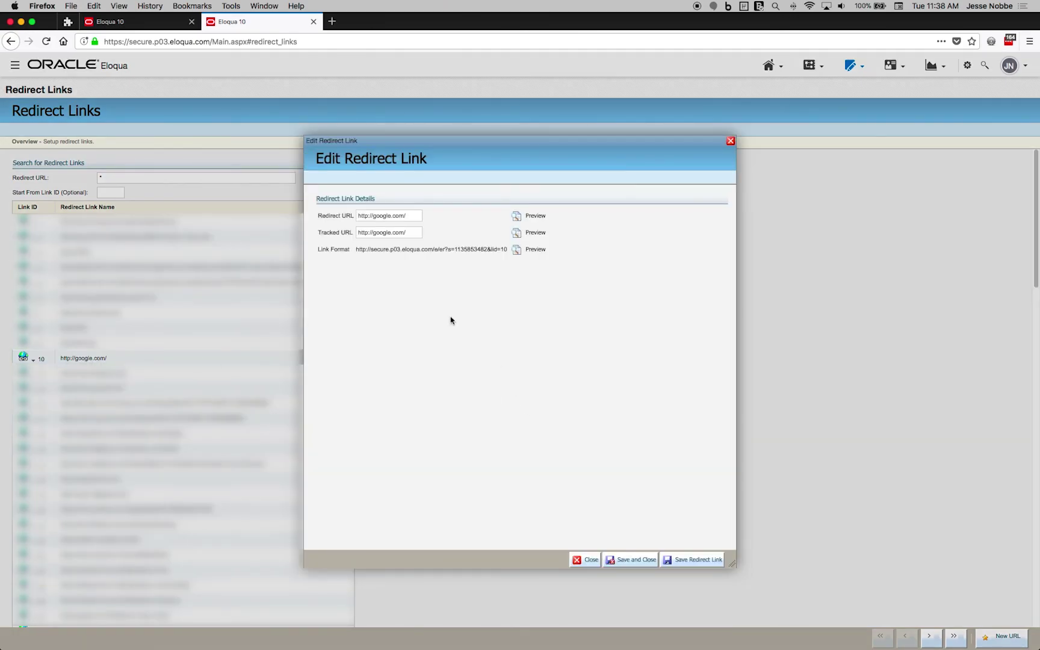
pyautogui.moveTo(355, 250); pyautogui.dragTo(507, 250)
pyautogui.press('super+c')
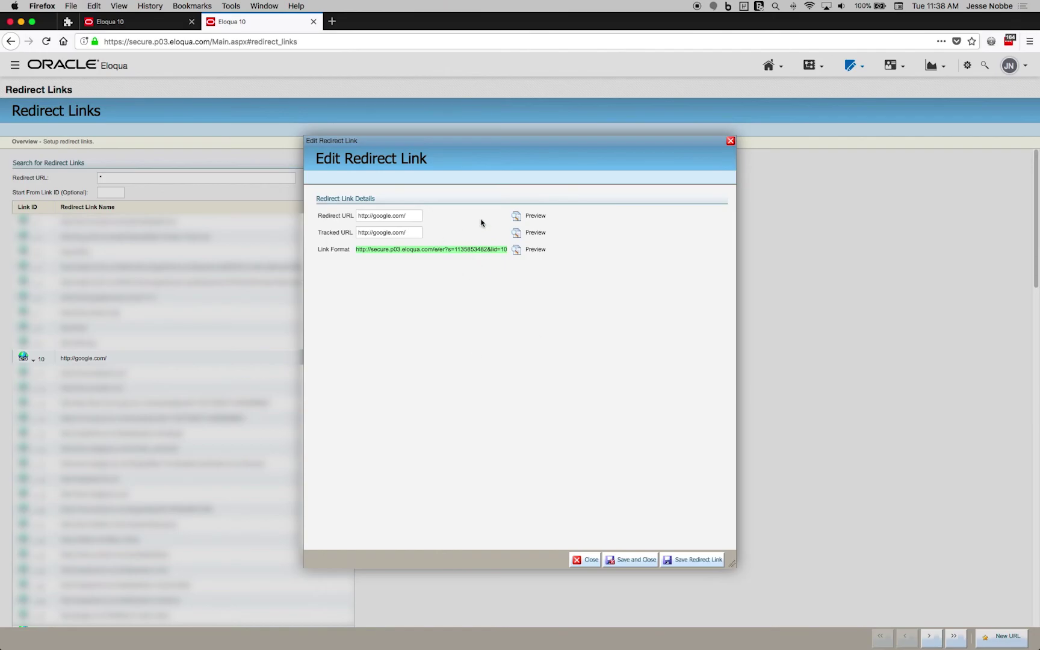
pyautogui.click(133, 22)
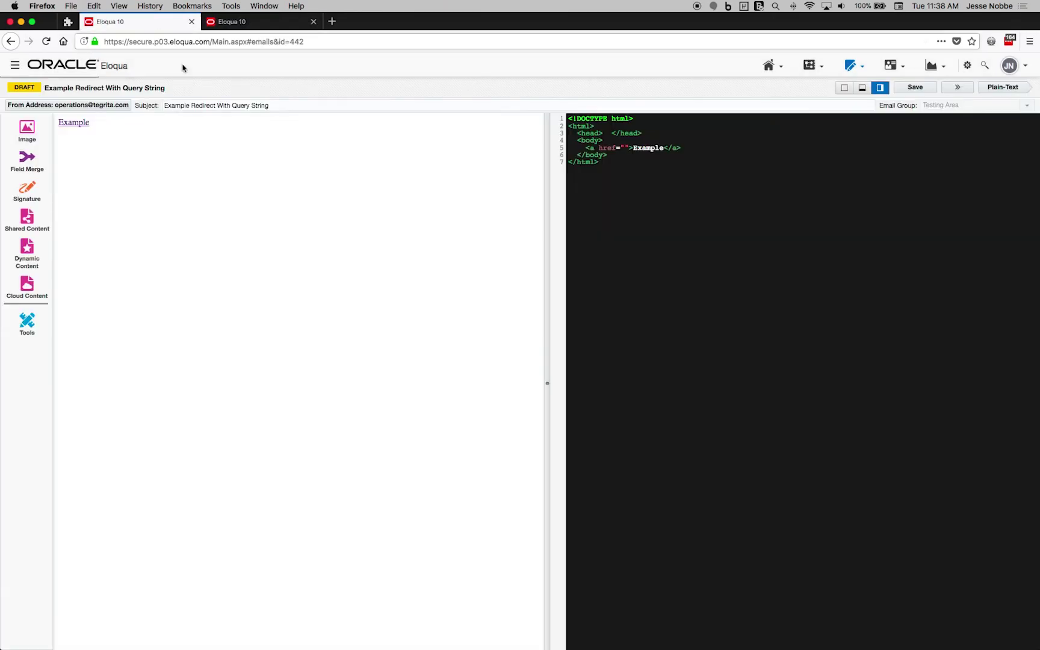
# - Paste the google.com redirect URL into the href, remove the stray space, and append &
pyautogui.click(624, 148)
pyautogui.press('super+v')
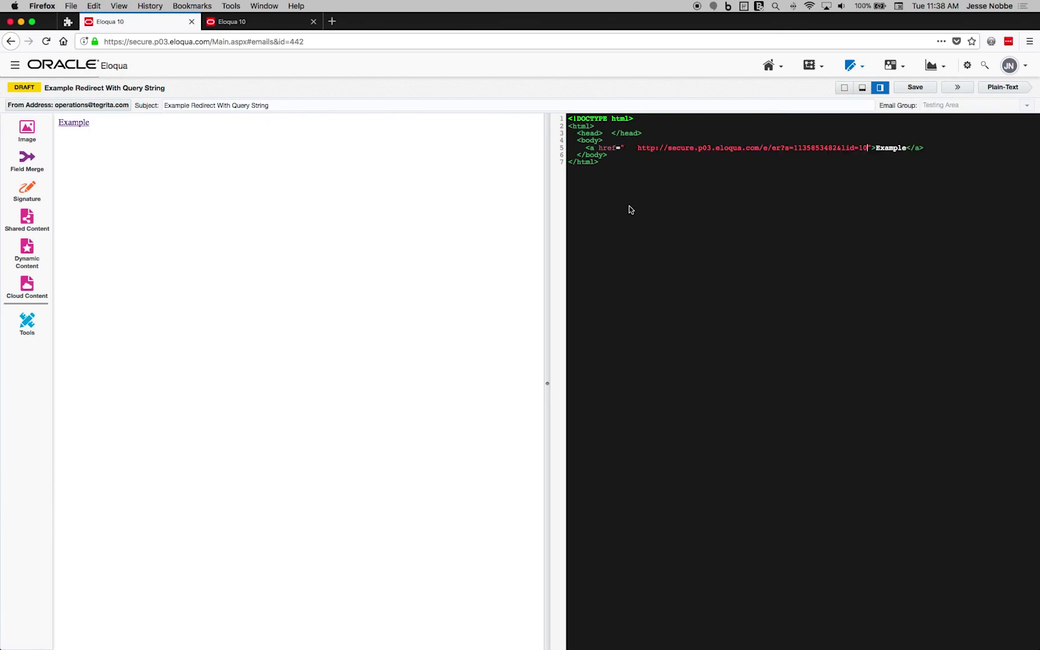
pyautogui.moveTo(637, 144); pyautogui.dragTo(622, 147)
pyautogui.press('BackSpace')
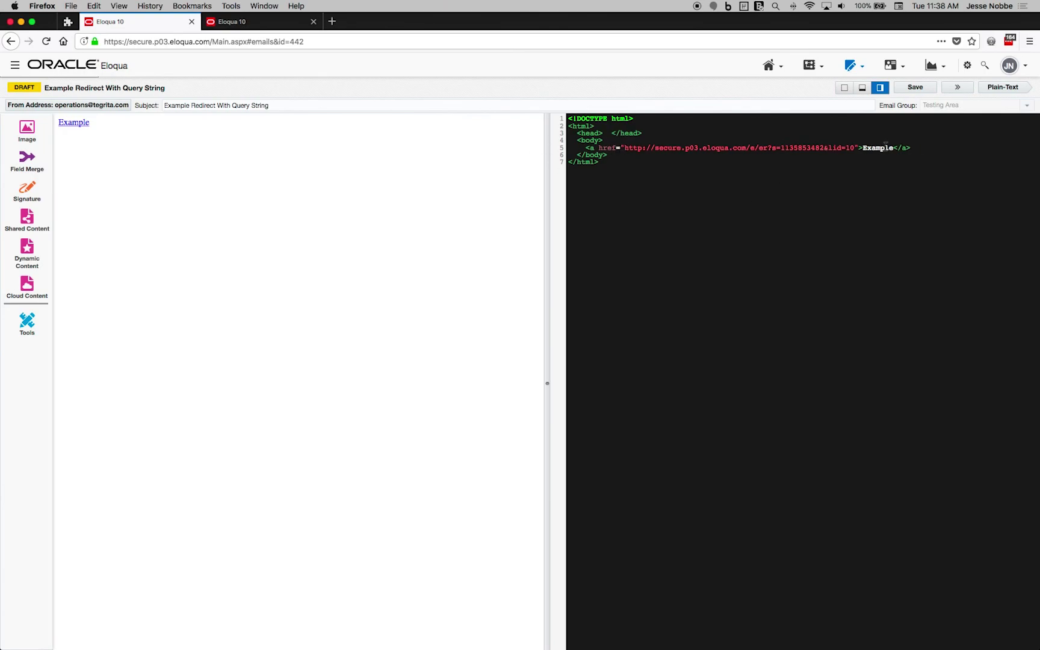
pyautogui.click(854, 147)
pyautogui.write('&')
# - Insert the Example Redirect With Query String field merge after the & in the href
pyautogui.click(34, 169)
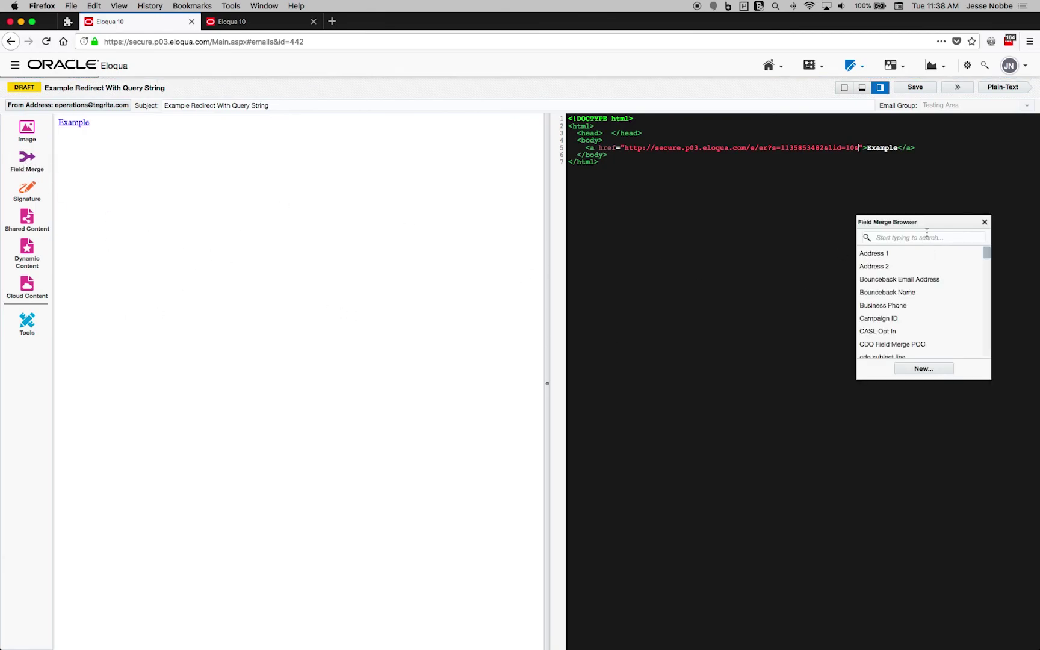
pyautogui.click(927, 237)
pyautogui.write('examp')
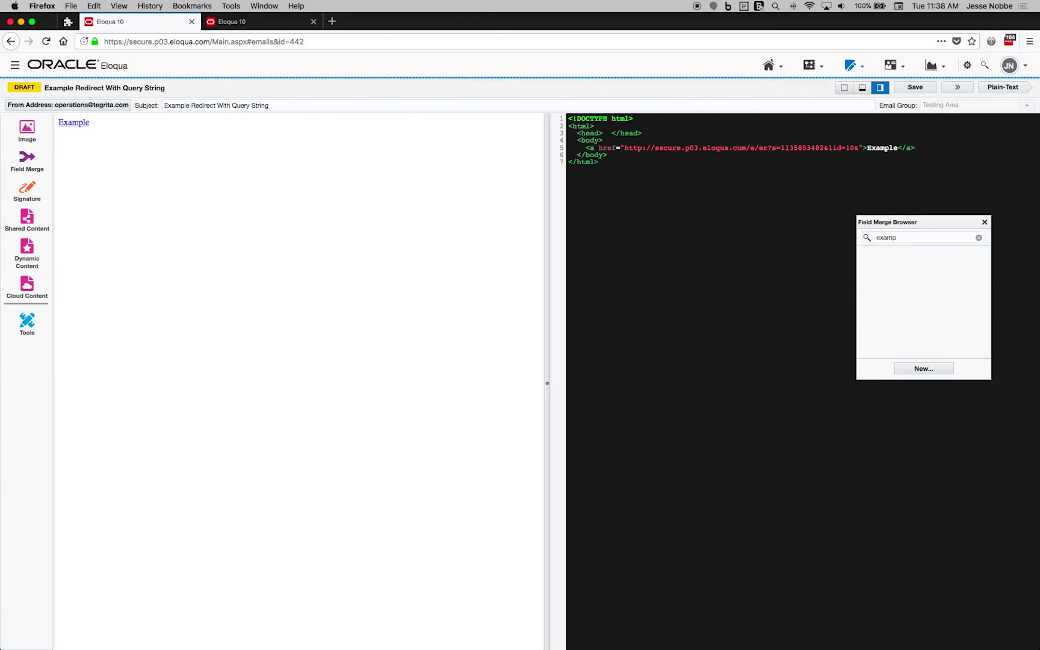
pyautogui.moveTo(908, 259); pyautogui.dragTo(859, 151)
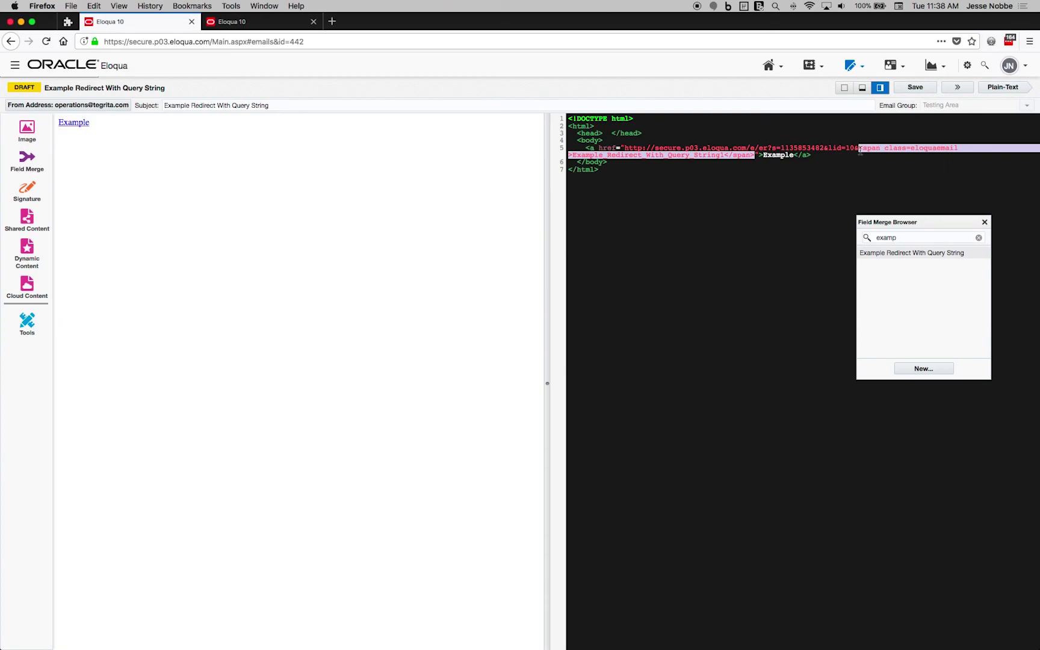
pyautogui.click(985, 222)
pyautogui.click(790, 249)
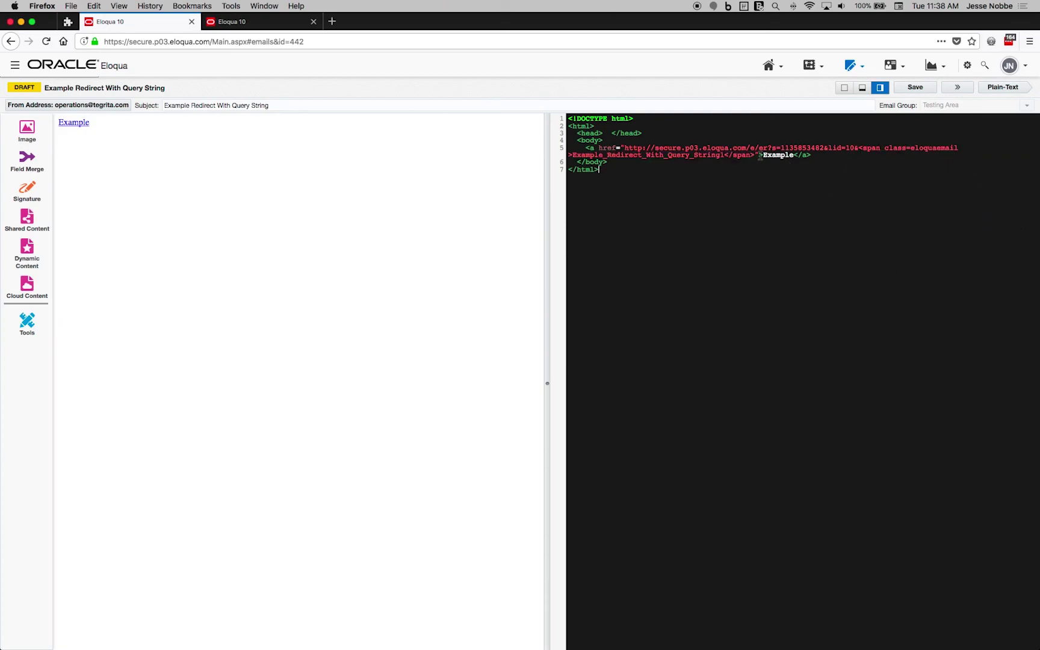
pyautogui.moveTo(755, 156); pyautogui.dragTo(629, 148)
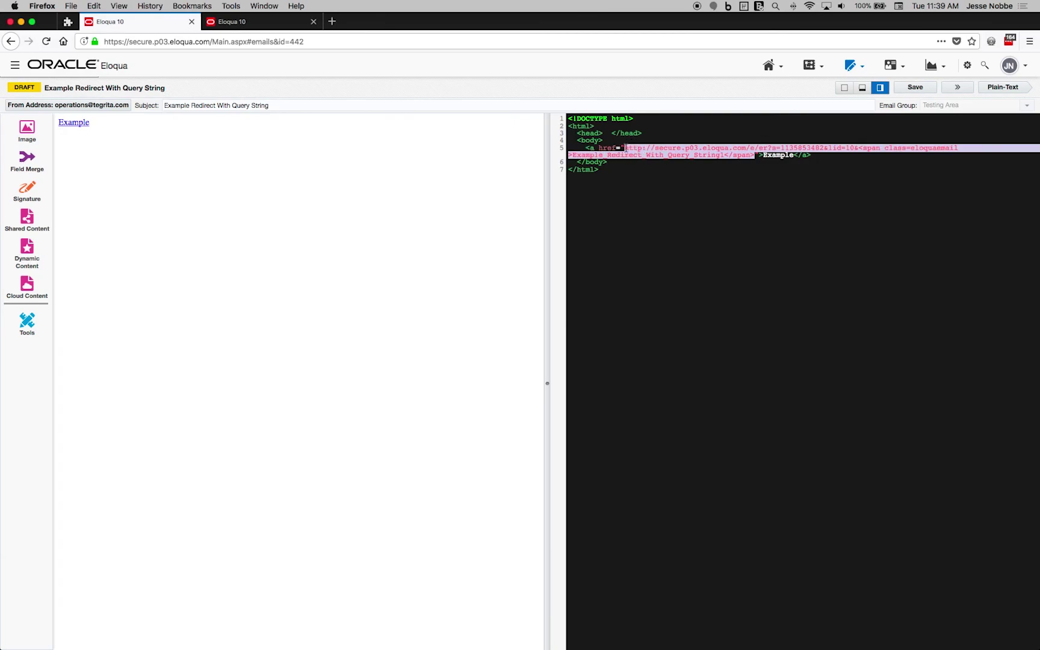
pyautogui.click(664, 211)
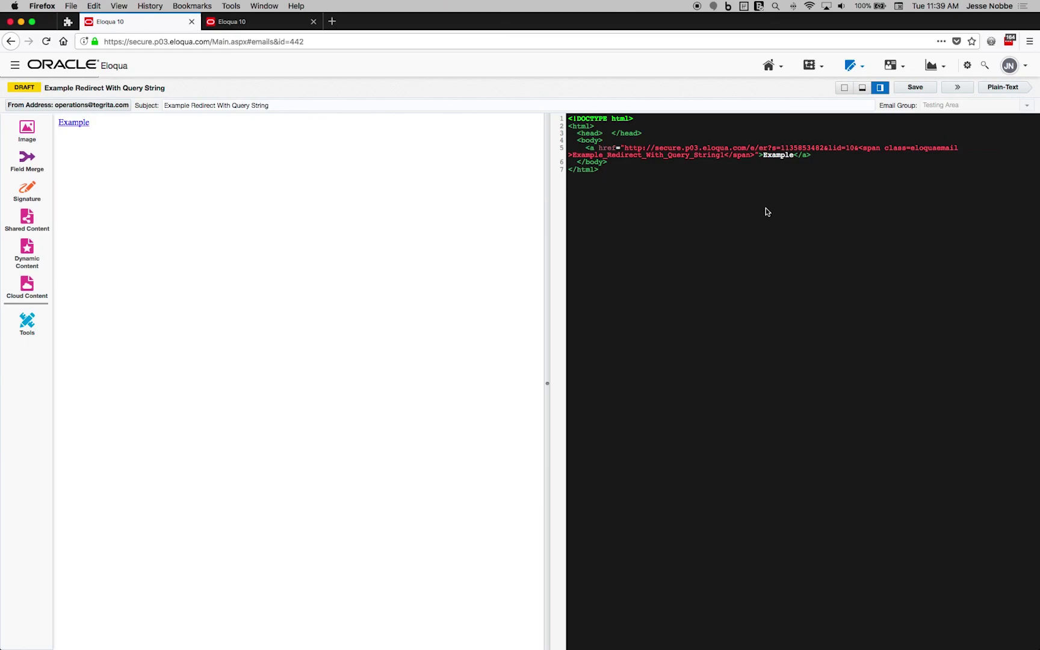
# - Save the email and send an HTML test to the test recipient despite the unsubscribed warning
pyautogui.click(917, 87)
pyautogui.click(955, 89)
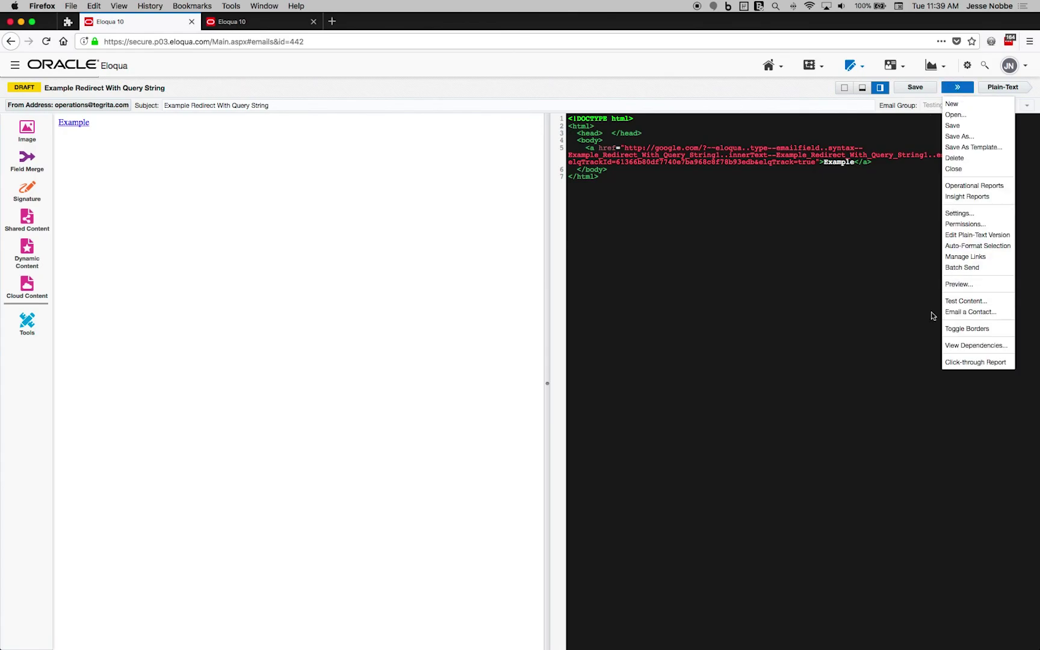
pyautogui.click(960, 303)
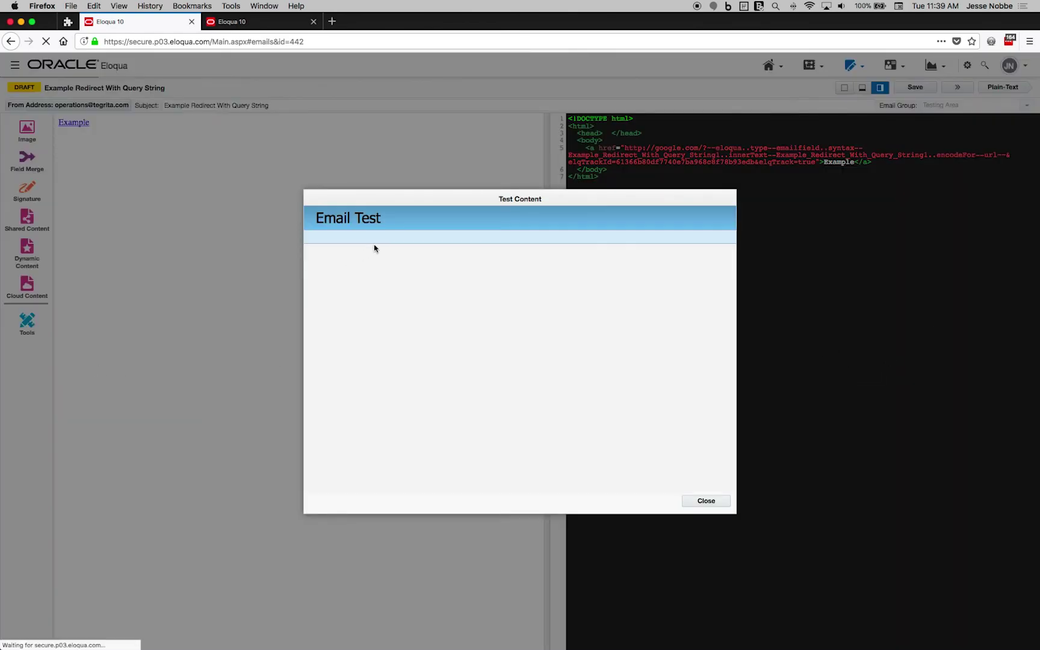
pyautogui.click(451, 283)
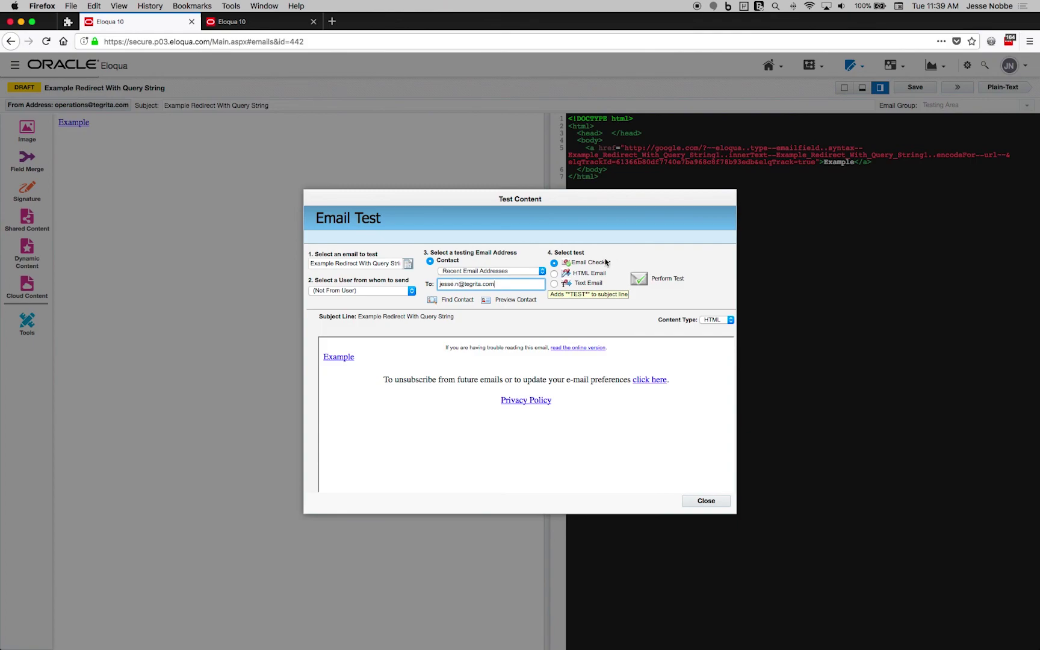
pyautogui.click(554, 274)
pyautogui.click(649, 279)
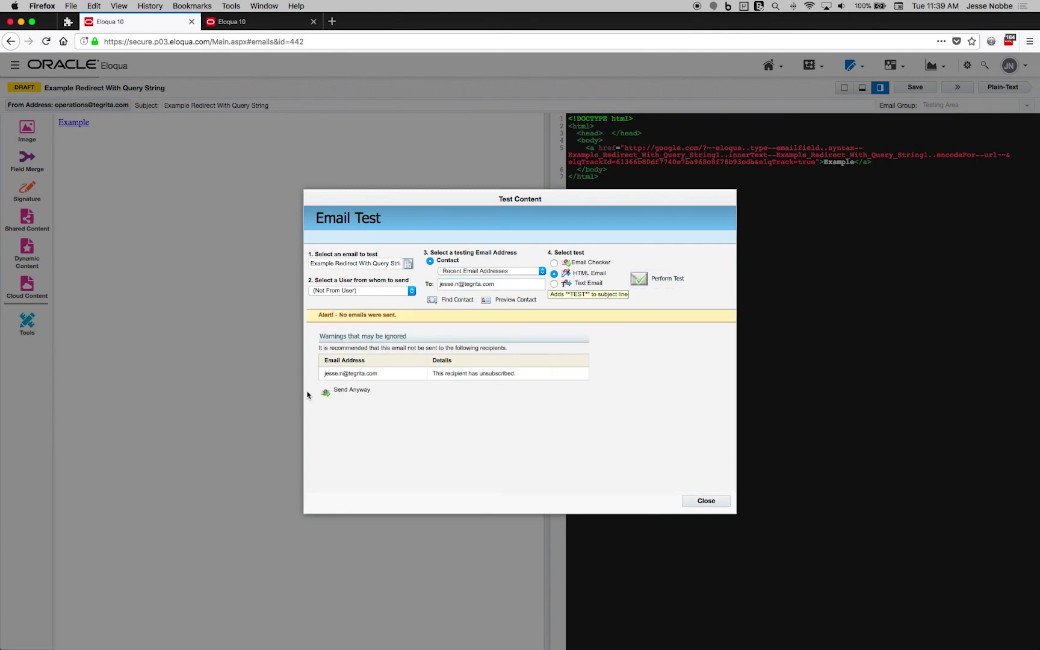
pyautogui.click(328, 392)
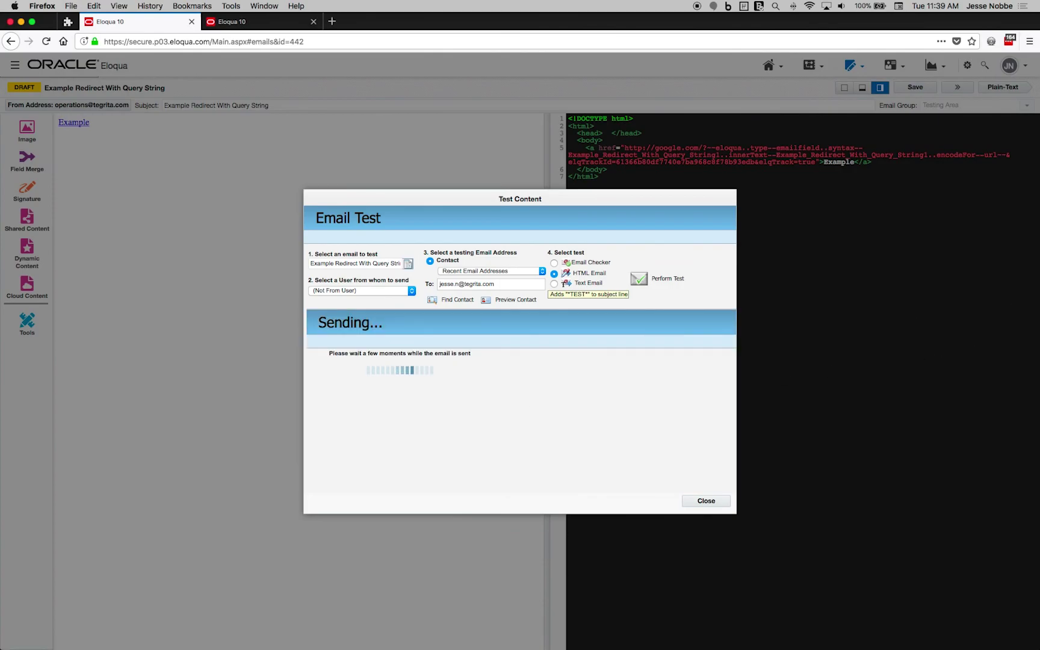
pyautogui.click(716, 500)
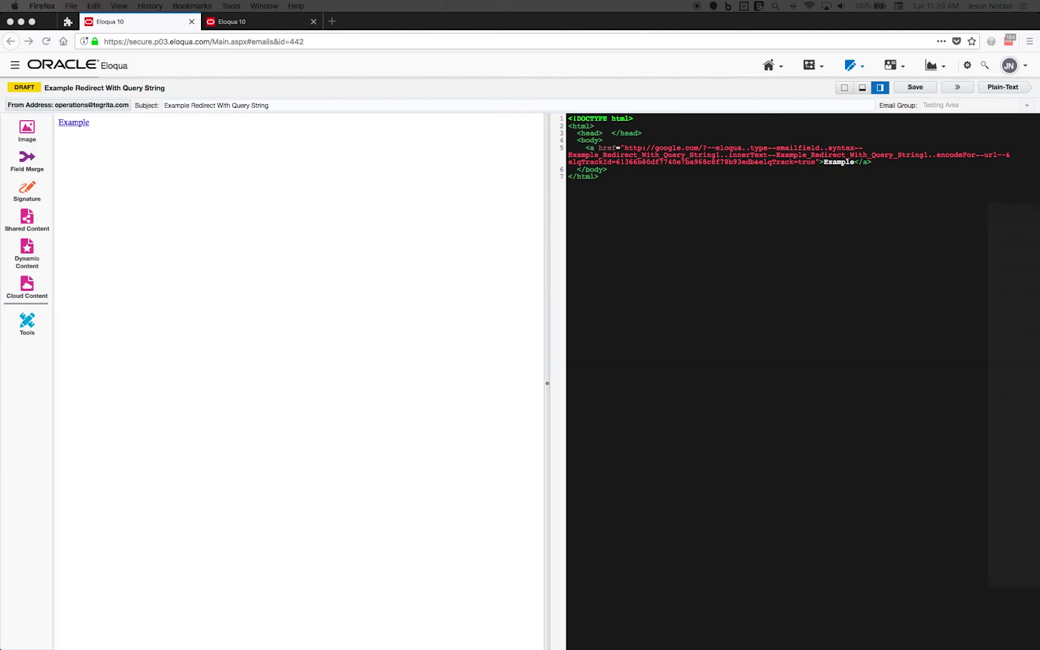
pyautogui.press('super+Tab')
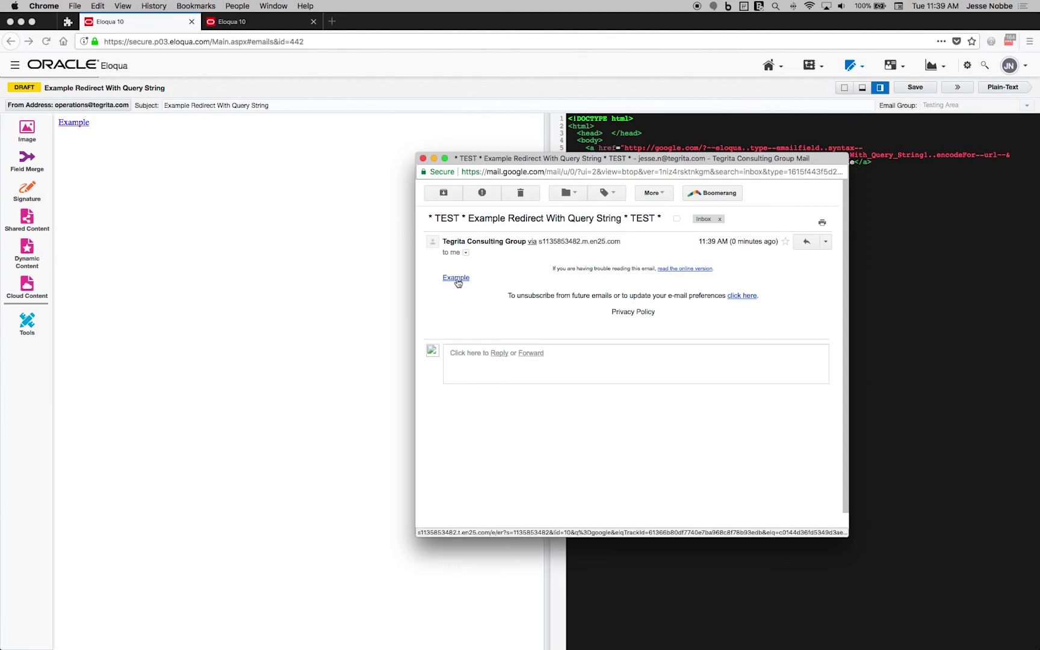
# - Copy the Example link's address from the Gmail test email and return to Firefox
pyautogui.click(456, 279)
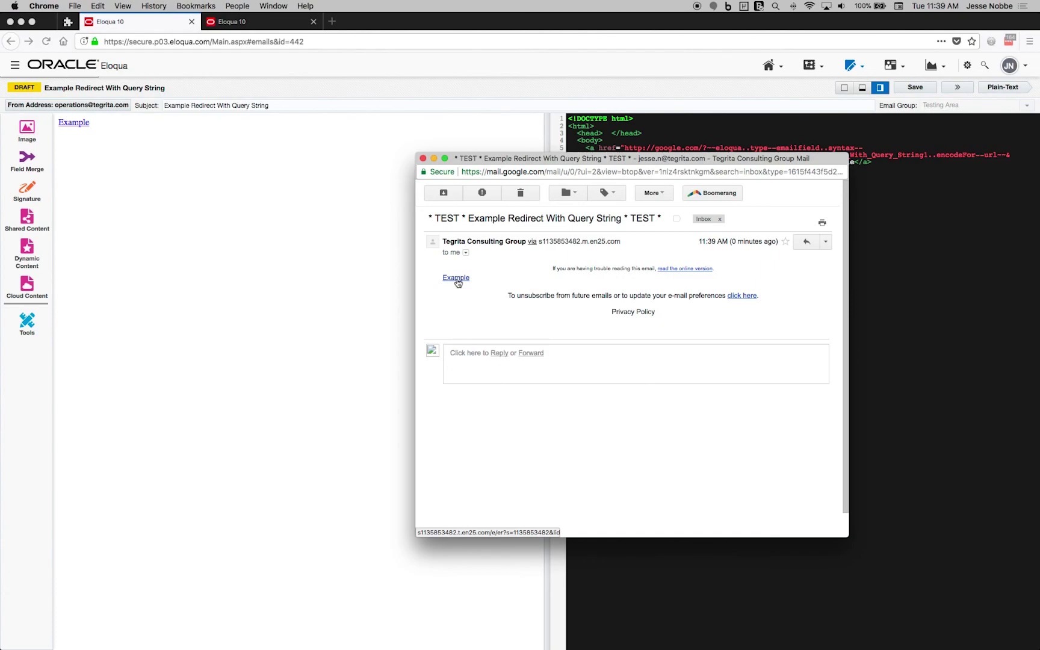
pyautogui.rightClick(457, 281)
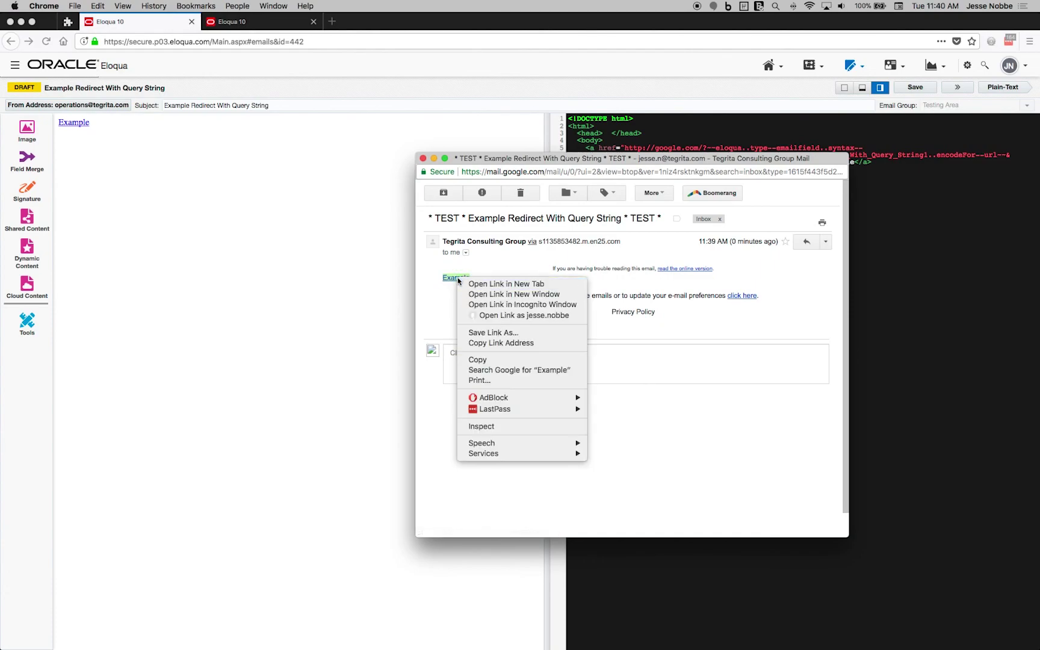
pyautogui.click(488, 343)
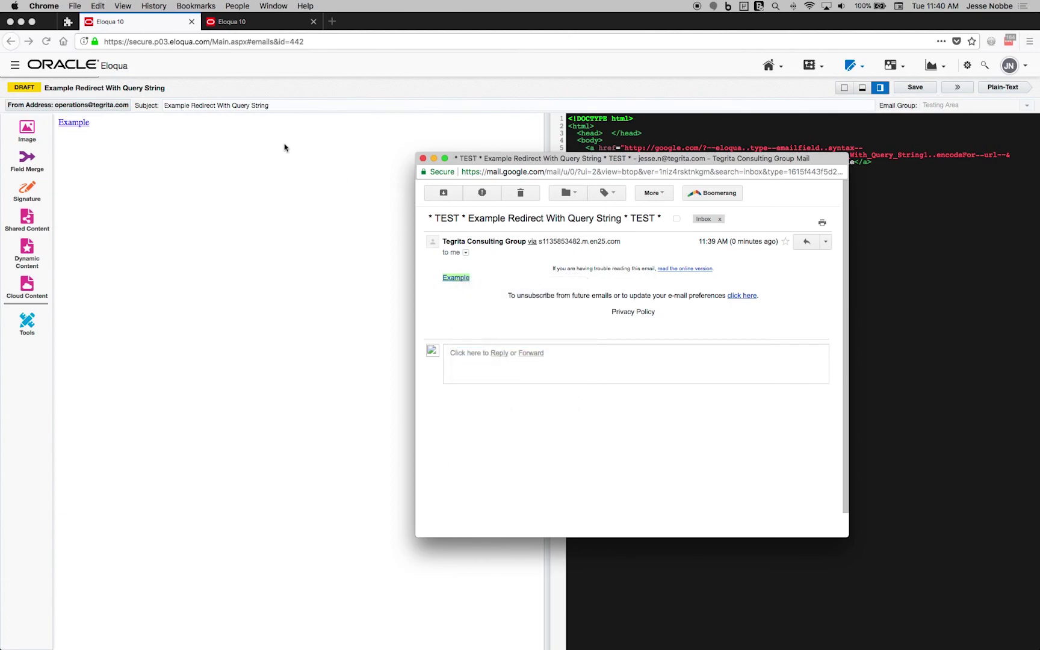
pyautogui.click(374, 36)
# - Open a new blank Firefox tab for the copied Example link
pyautogui.press('super+t')
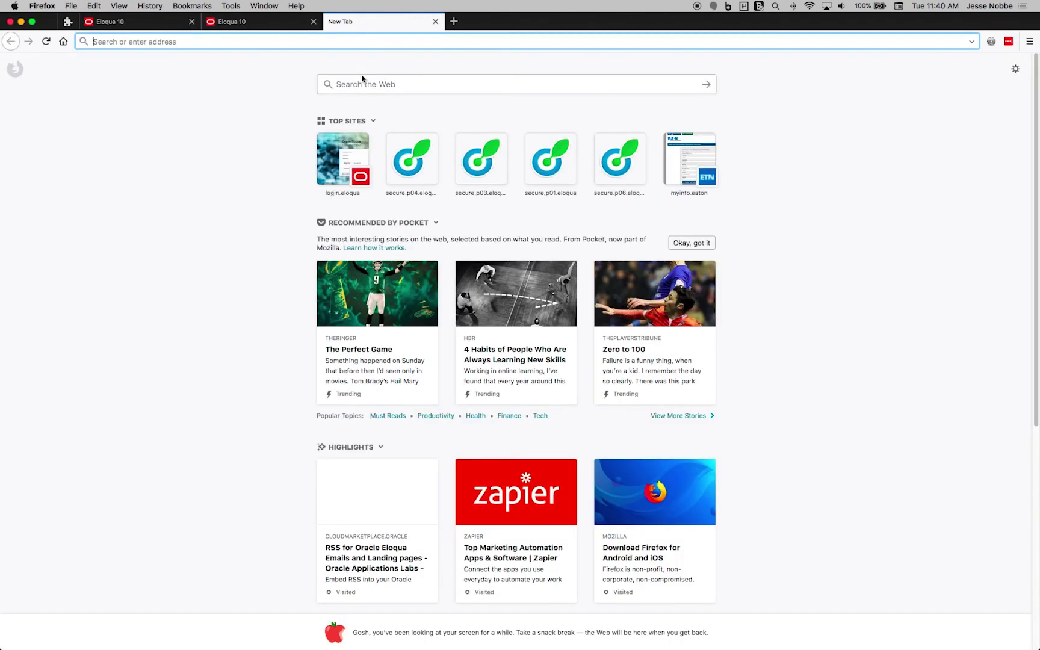